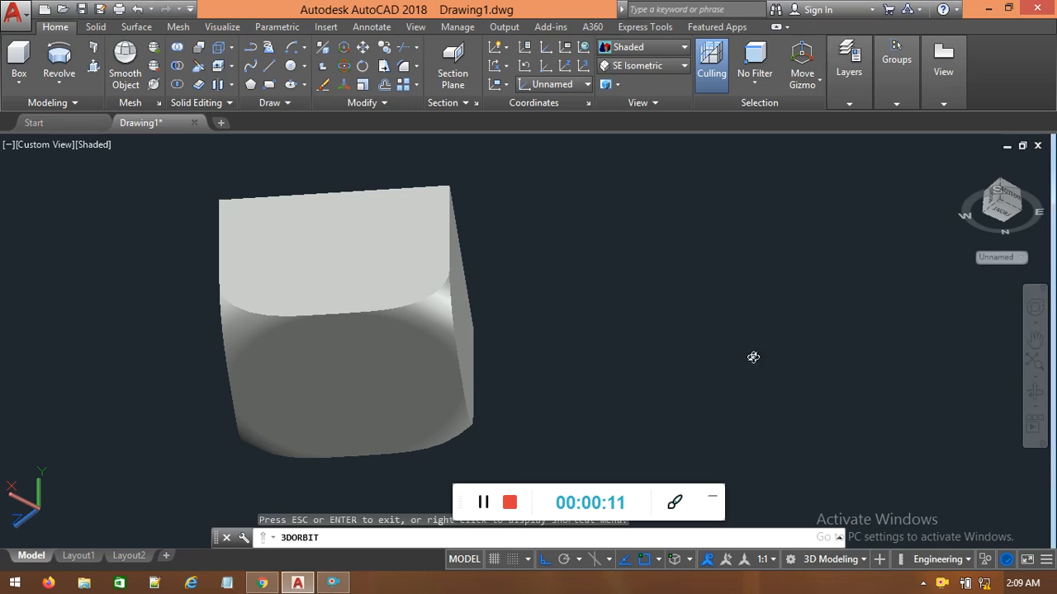
mouse_move(544, 333)
mouse_down()
mouse_move(498, 355)
mouse_move(568, 323)
mouse_move(514, 290)
mouse_move(484, 253)
mouse_move(510, 323)
mouse_move(413, 396)
mouse_move(406, 432)
mouse_move(503, 433)
mouse_move(525, 358)
mouse_move(608, 356)
mouse_move(620, 299)
mouse_move(609, 317)
mouse_move(620, 378)
mouse_up()
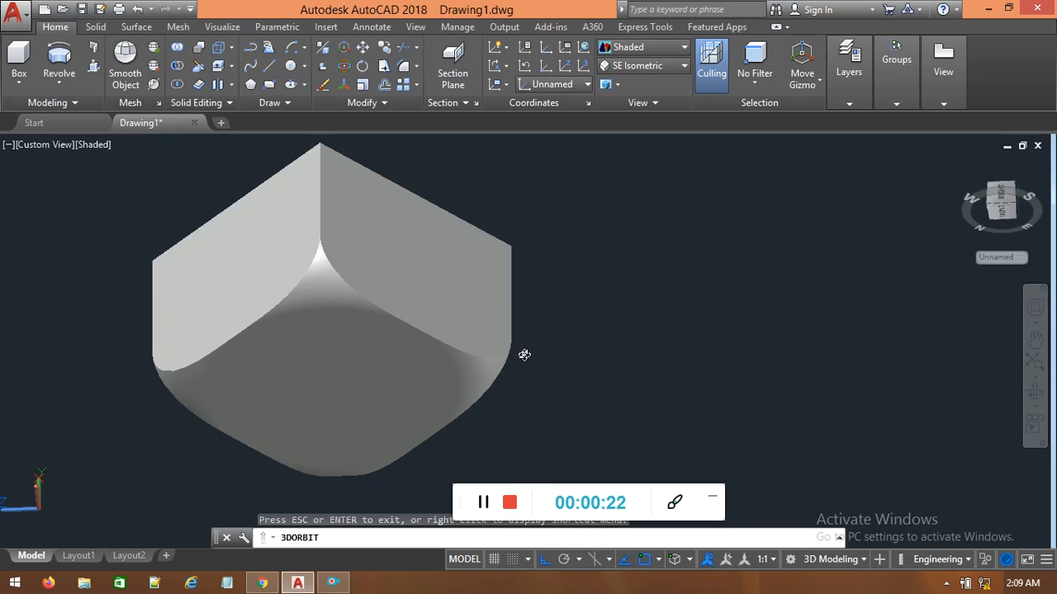
key(Escape)
middle_drag(617, 351, 493, 355)
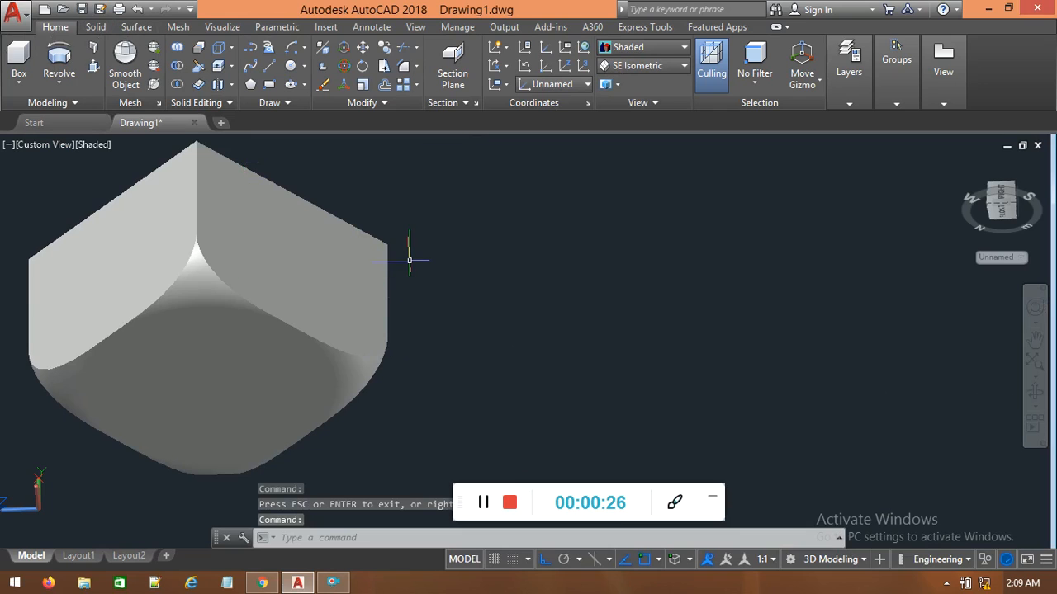
Configure the drawing units to Engineering length with 0'-0.0" precision
text(un)
key(Return)
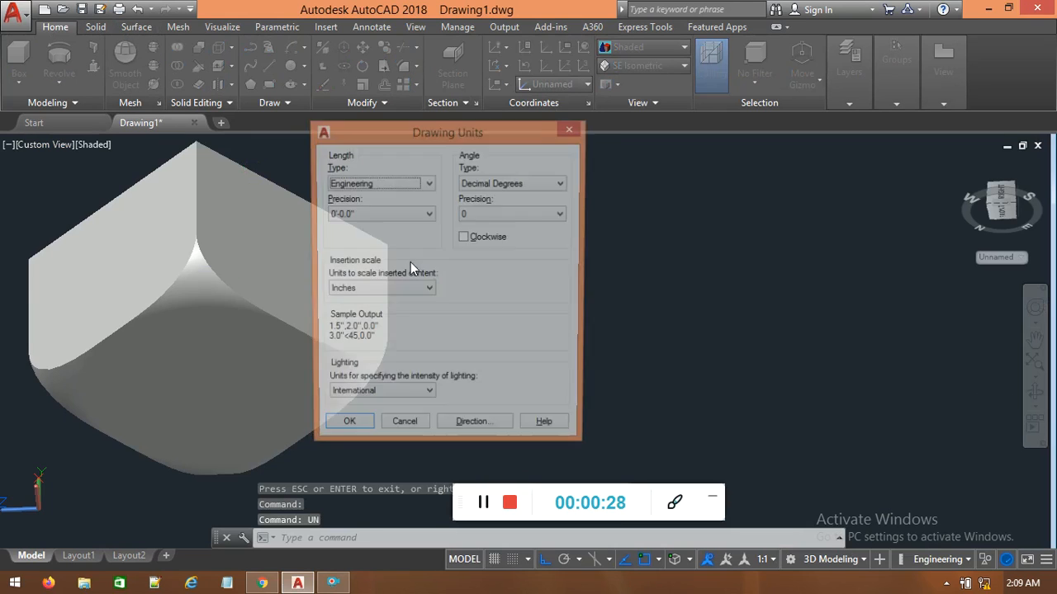
click(400, 190)
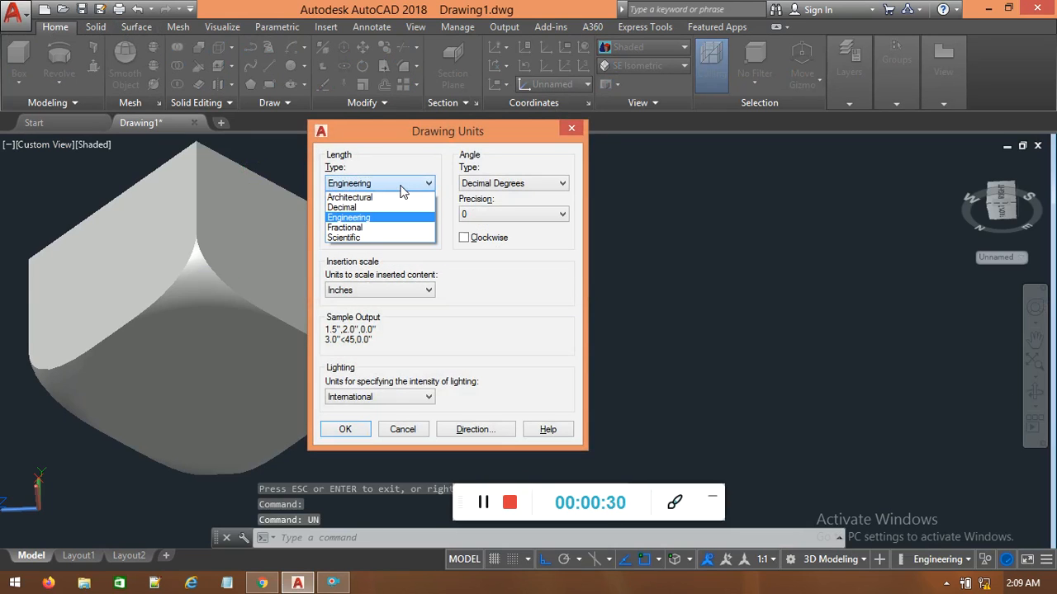
click(355, 217)
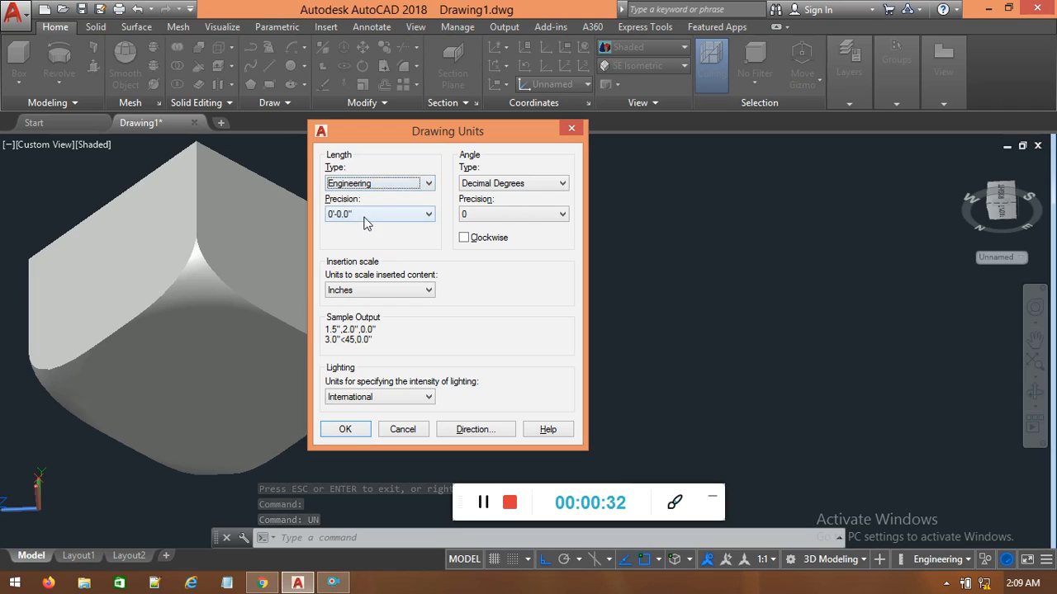
click(363, 214)
click(358, 238)
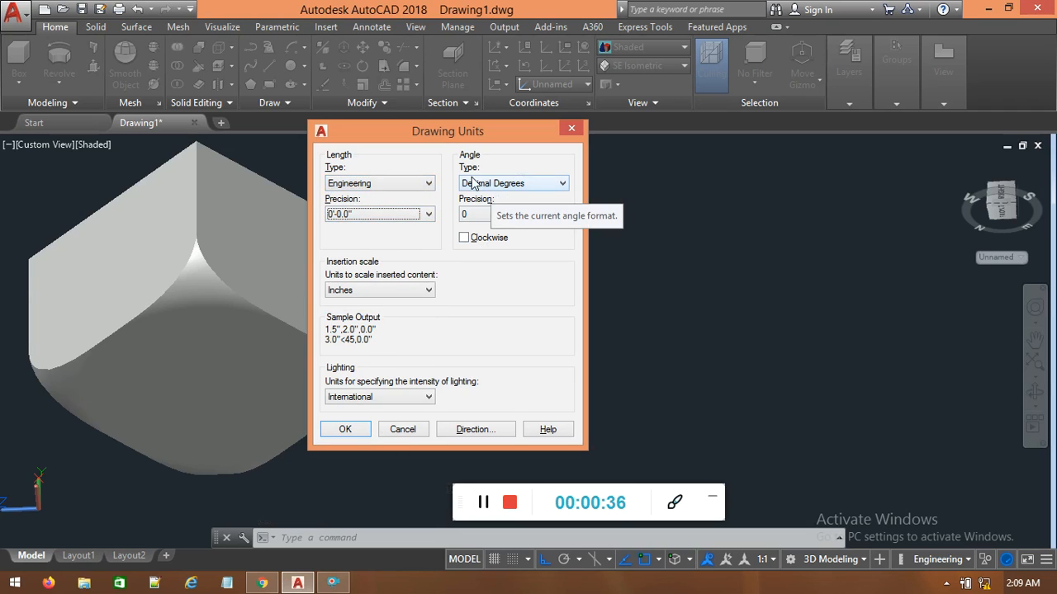
click(345, 431)
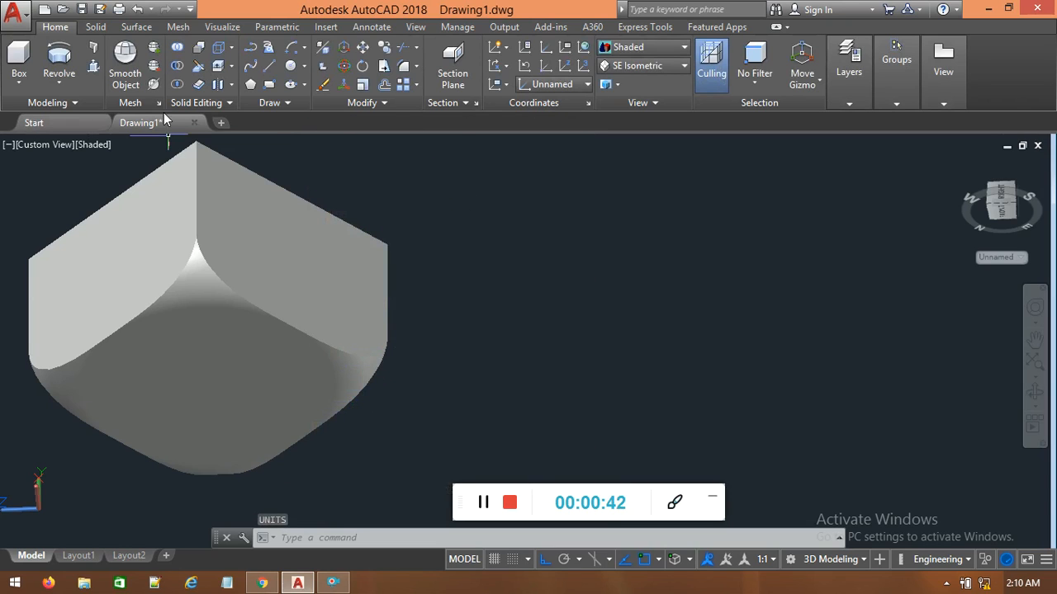
Set the view to SE Isometric and the visual style to Shaded with edges
click(645, 66)
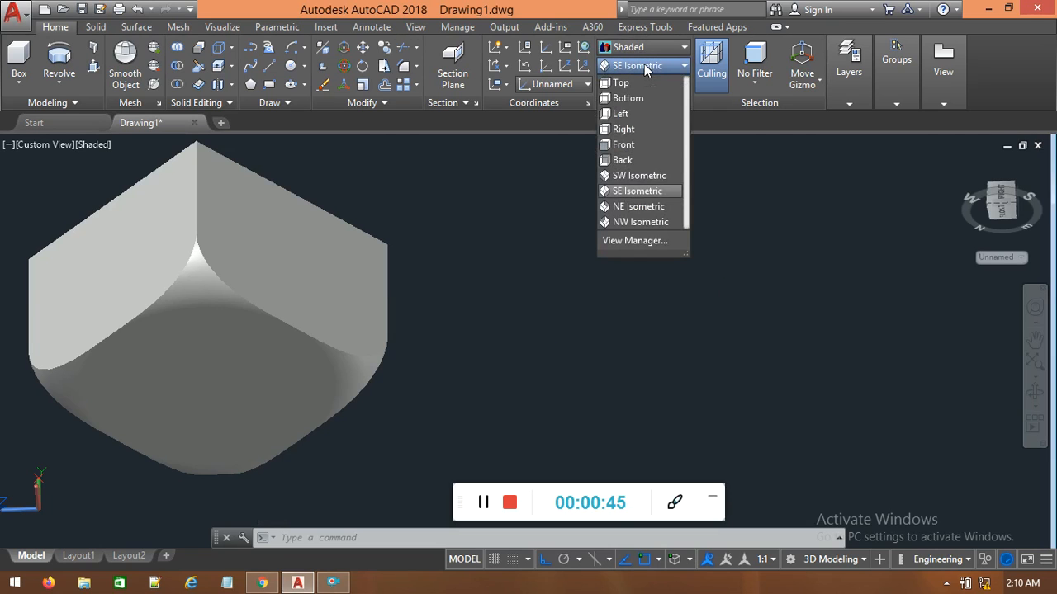
click(630, 192)
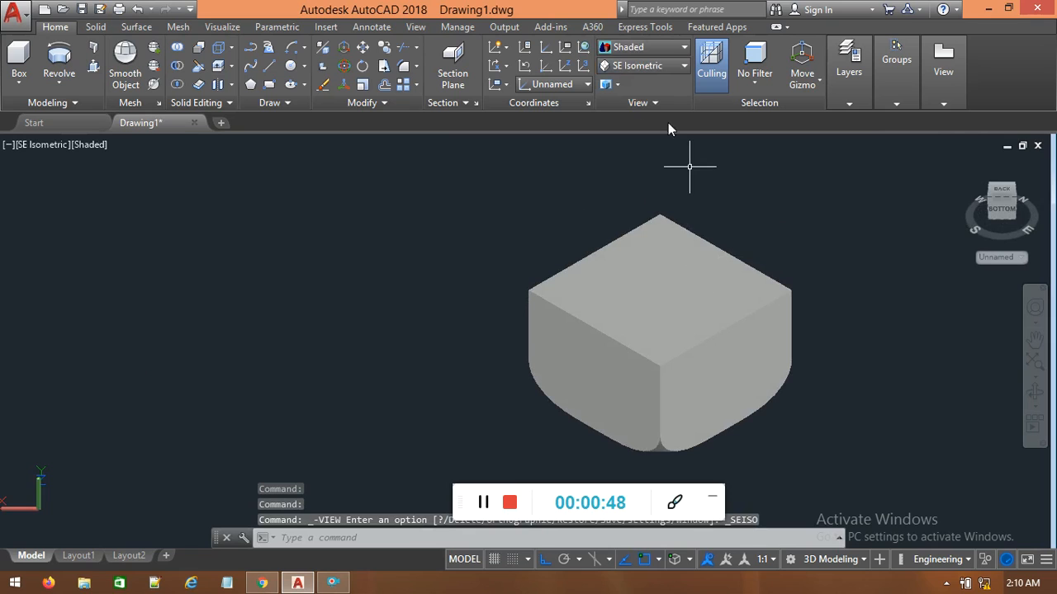
click(643, 50)
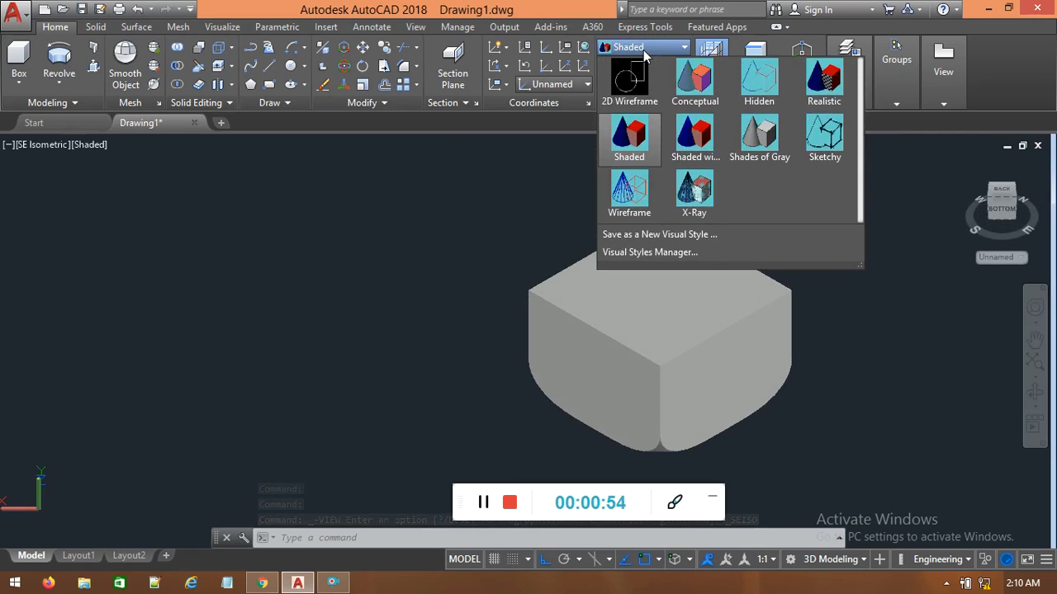
click(691, 134)
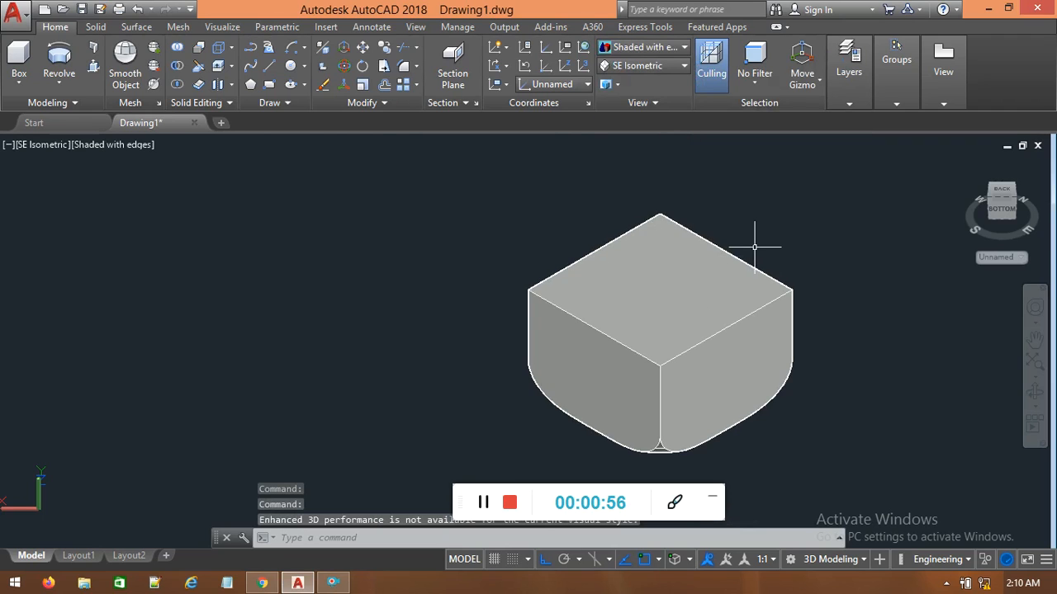
middle_drag(754, 246, 302, 223)
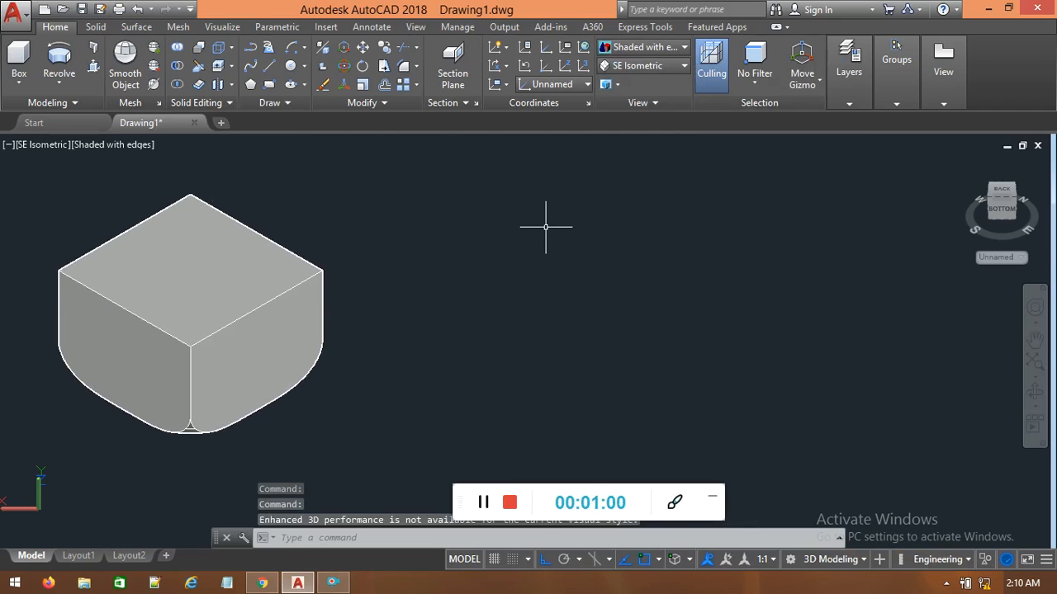
Set the user coordinate system to Top
click(587, 85)
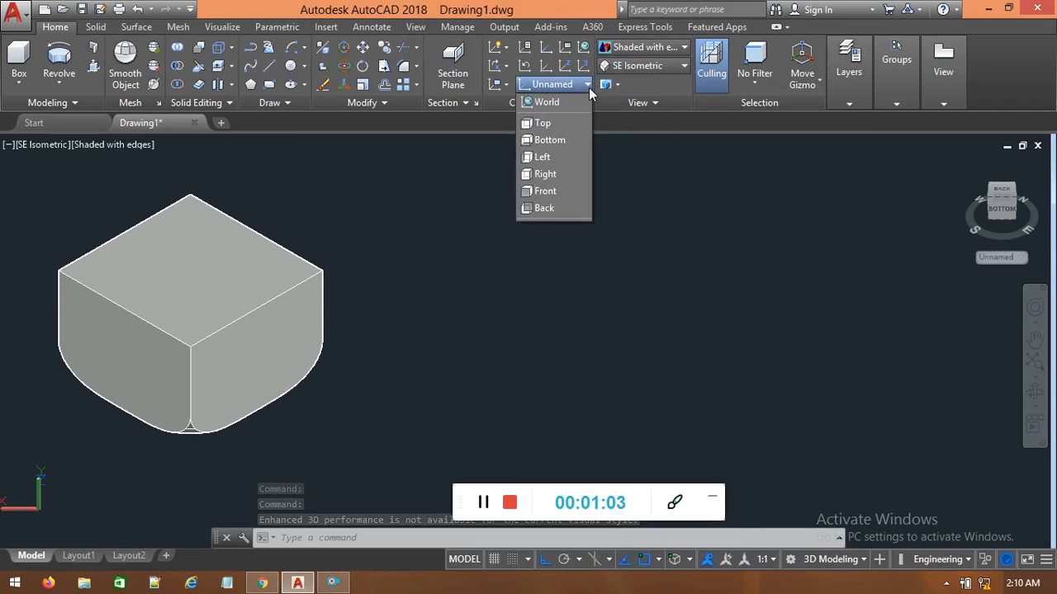
click(541, 124)
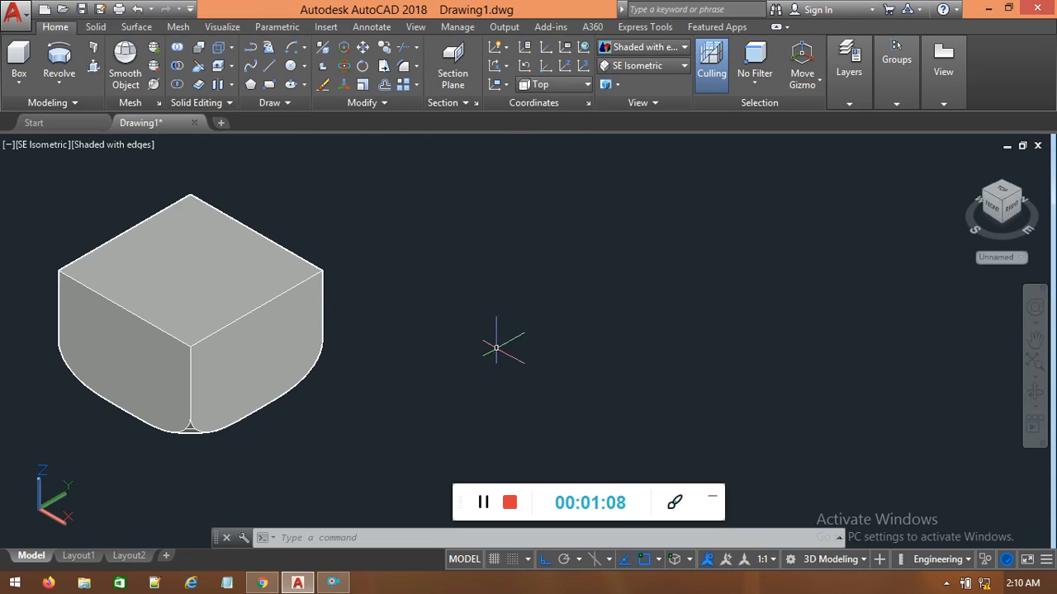
middle_drag(496, 348, 439, 342)
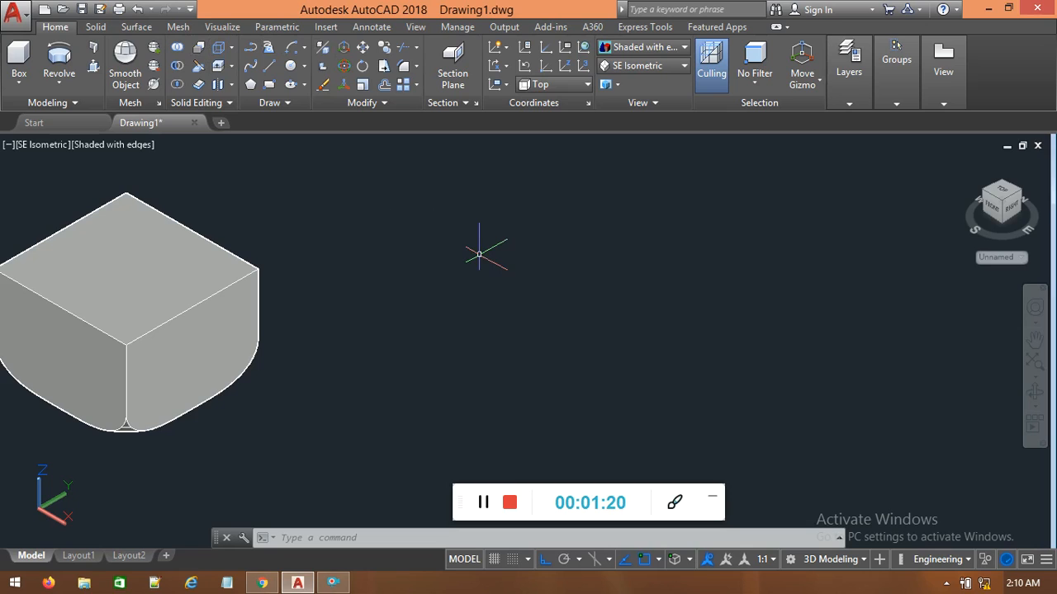
Draw a 1' by 1' rectangle in the empty space beside the existing rounded solid
text(re)
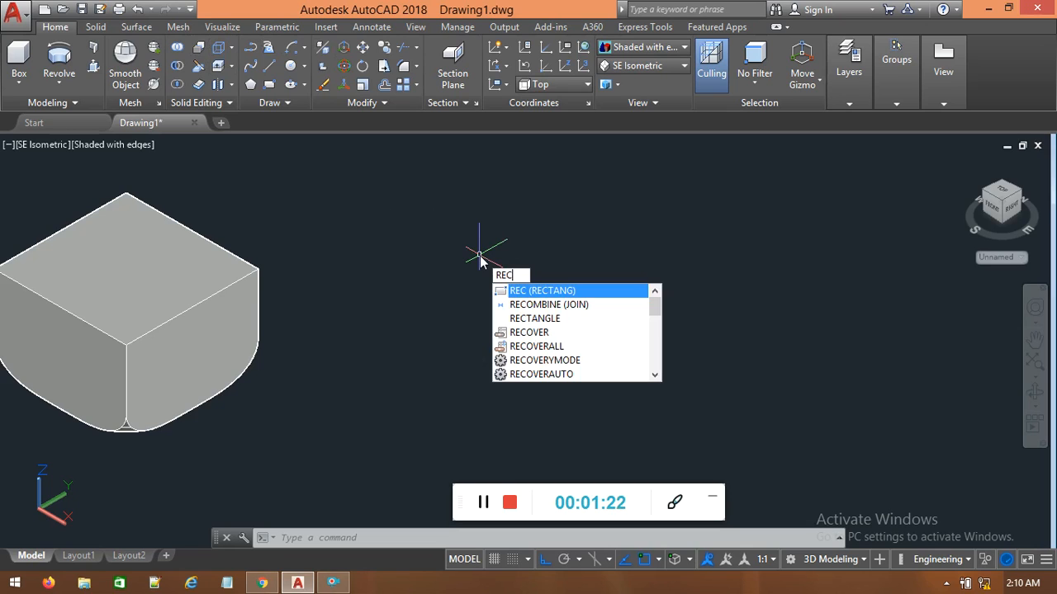
key(Return)
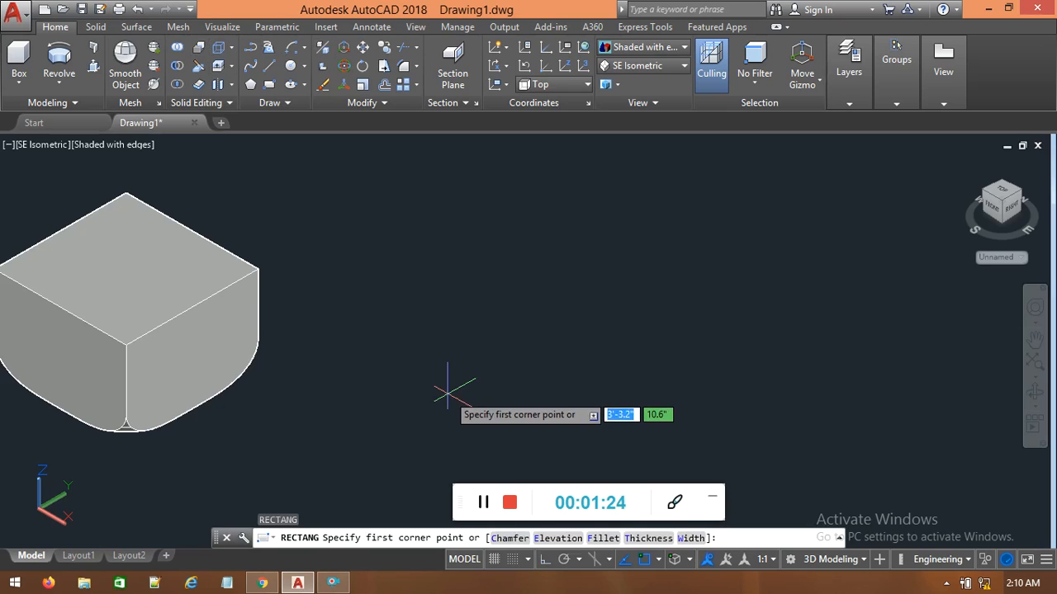
click(448, 392)
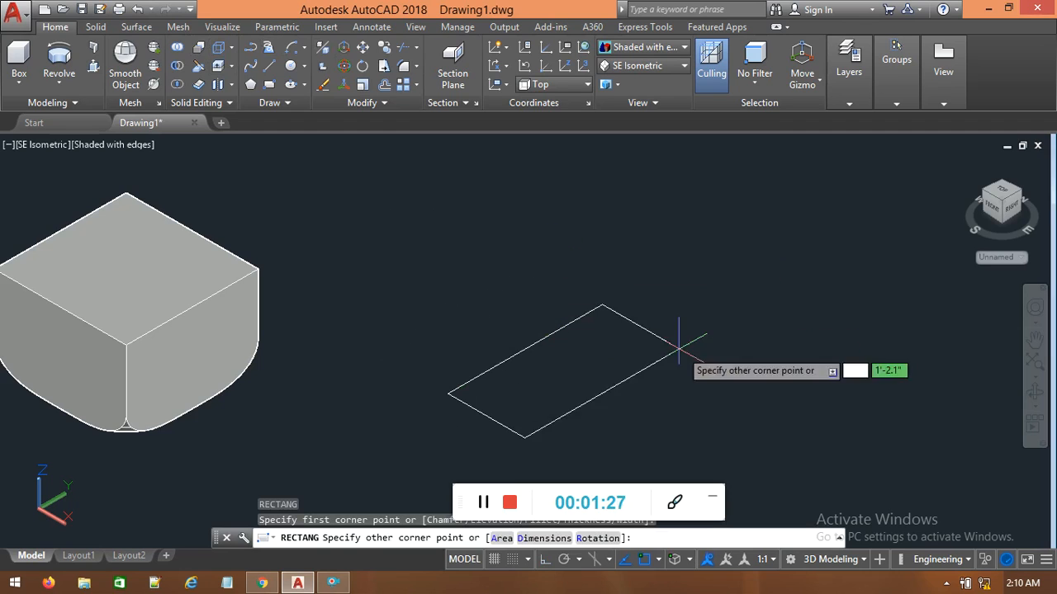
middle_drag(718, 387, 574, 321)
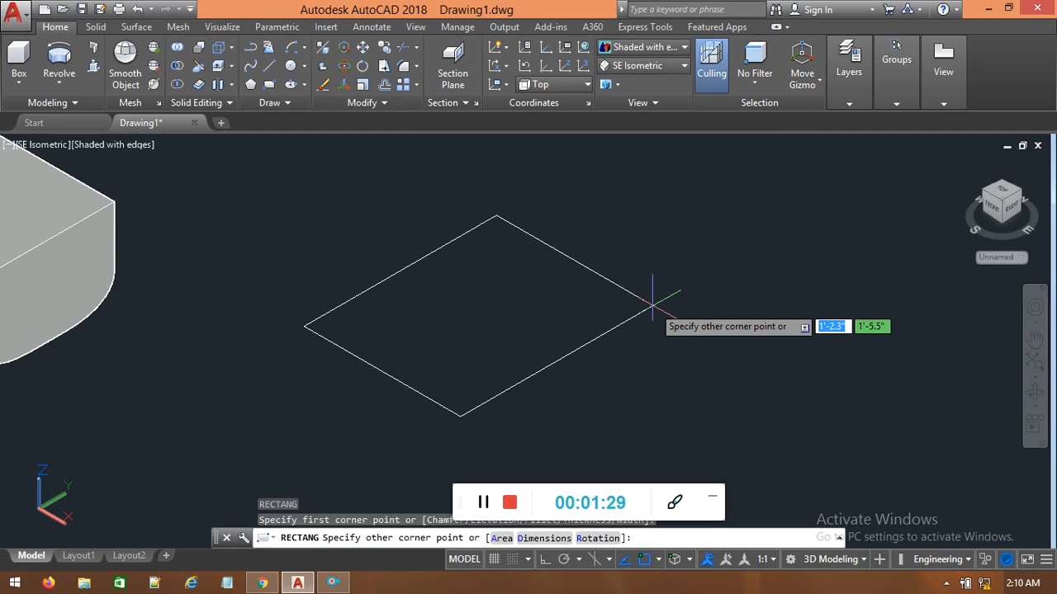
text(1)
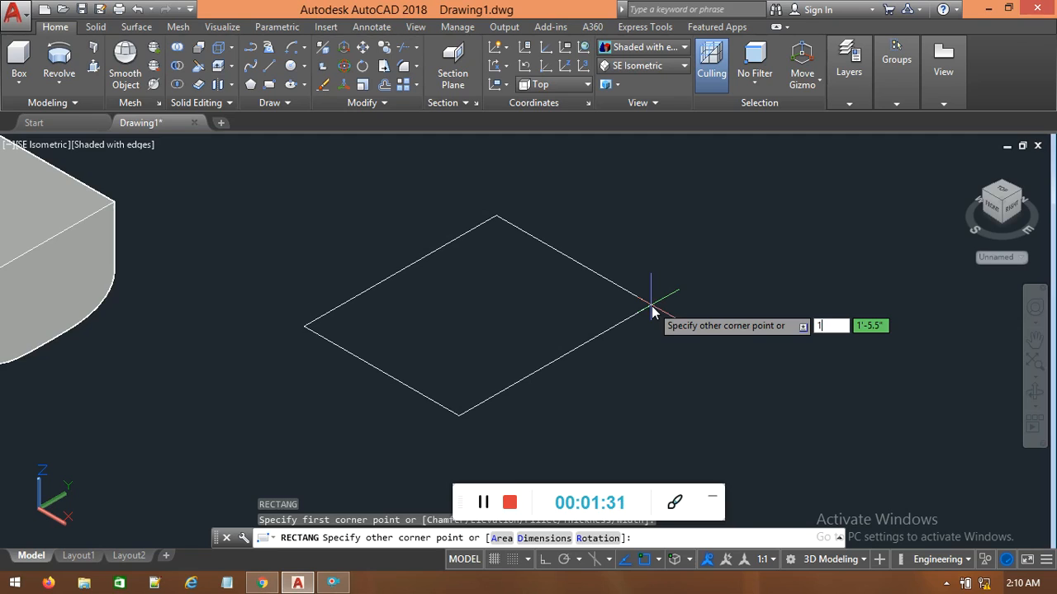
text(')
key(Tab)
text(1)
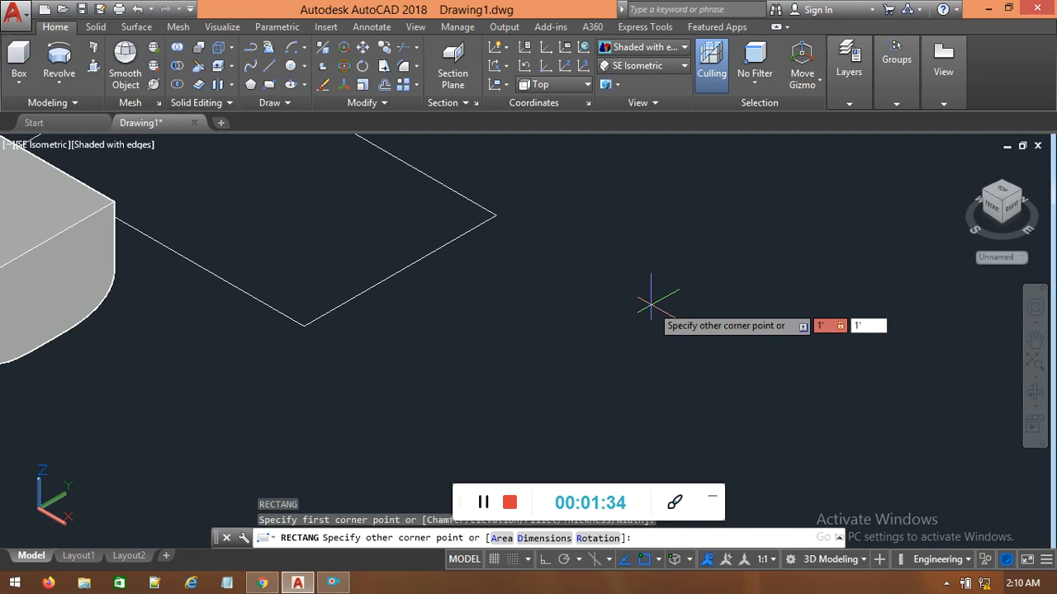
key(Return)
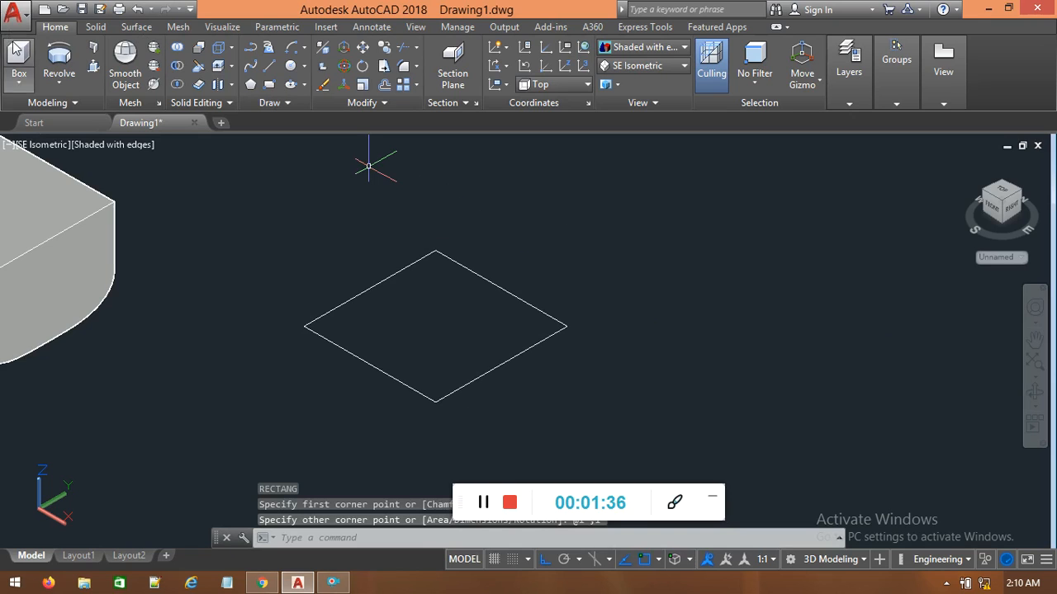
Presspull the square's enclosed area up by 1' to form a cube
click(93, 66)
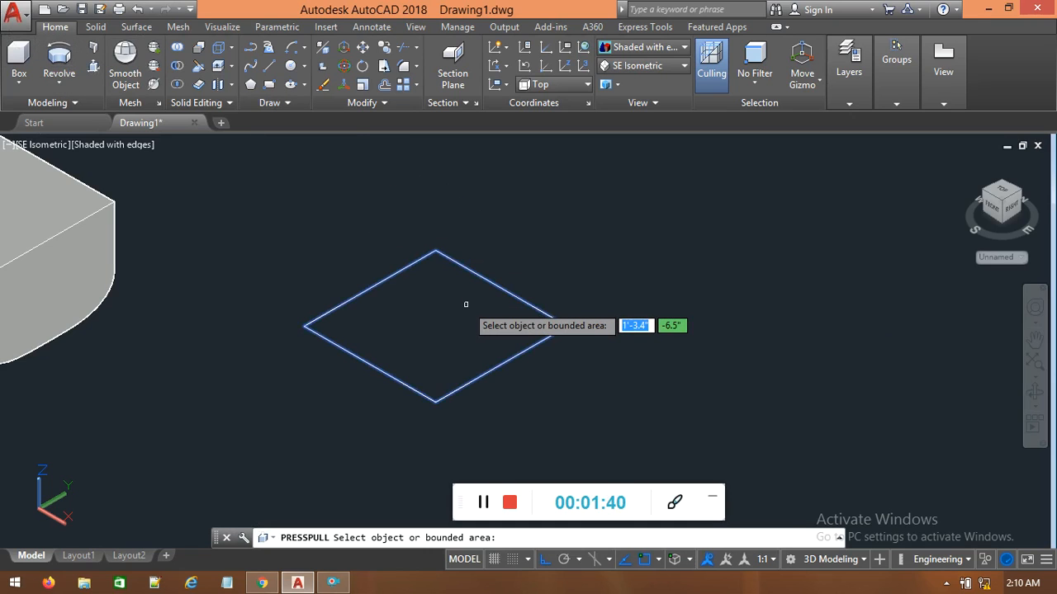
click(466, 305)
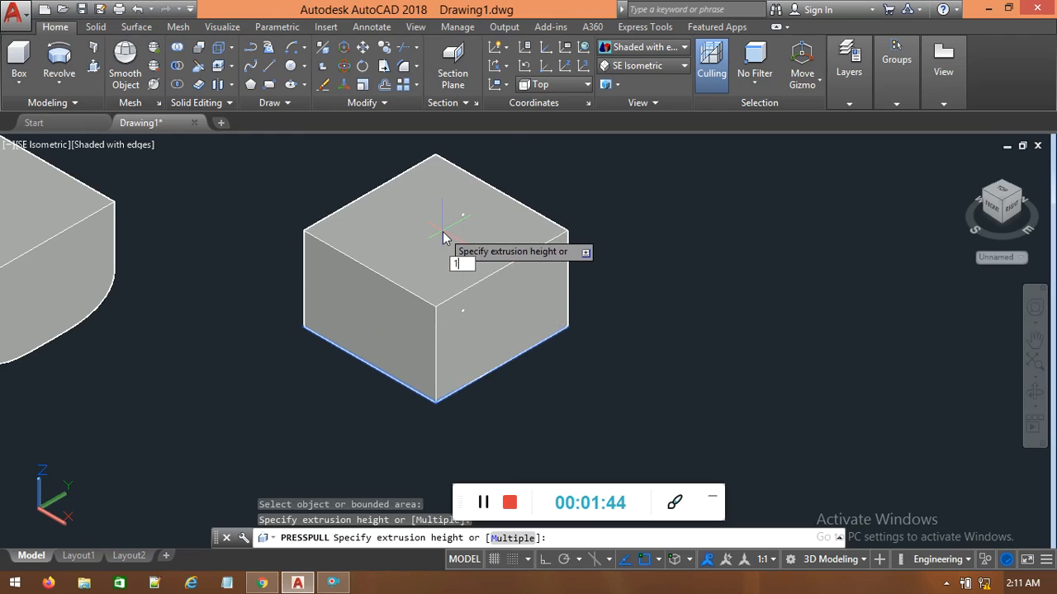
text(1)
key(Return)
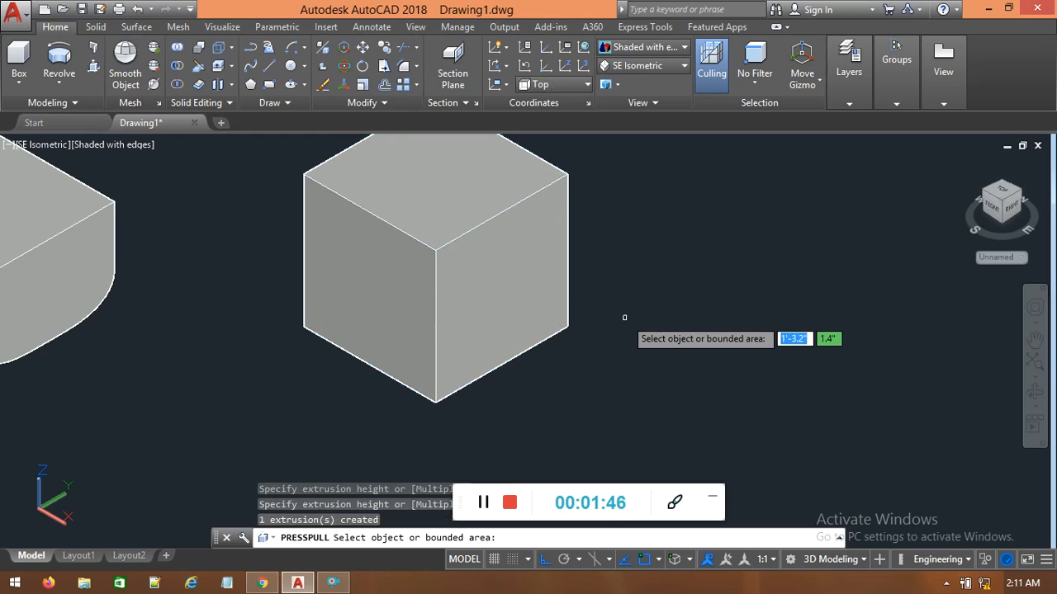
key(Return)
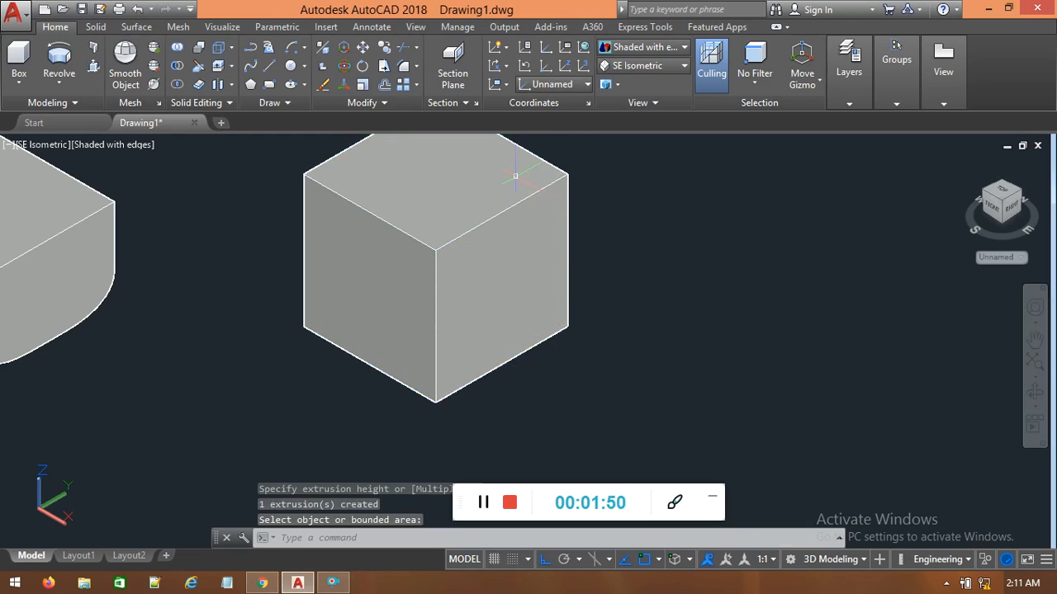
Change the visual style to 2D Wireframe
click(655, 51)
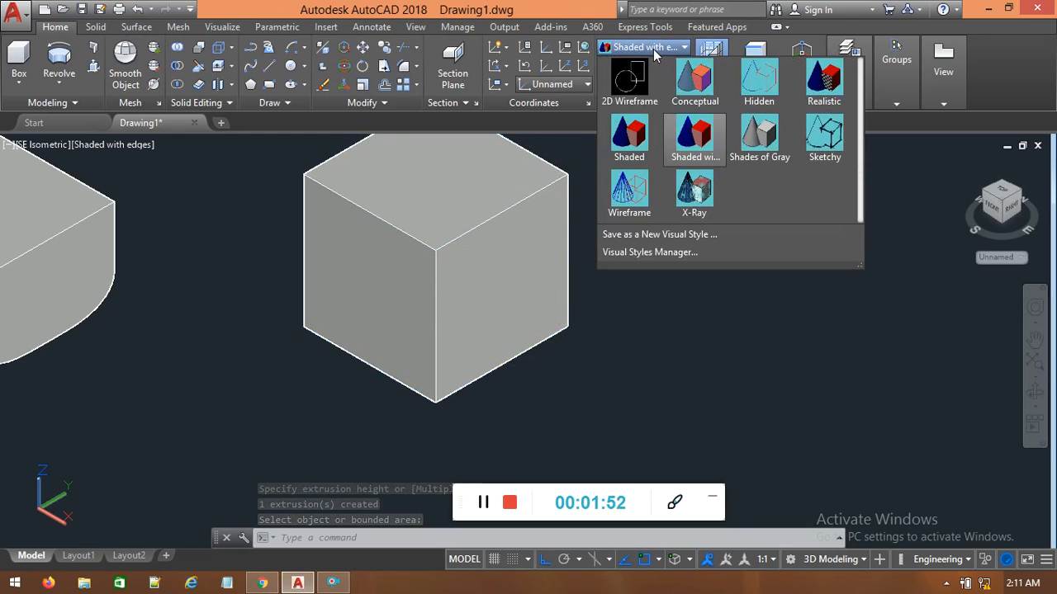
click(628, 87)
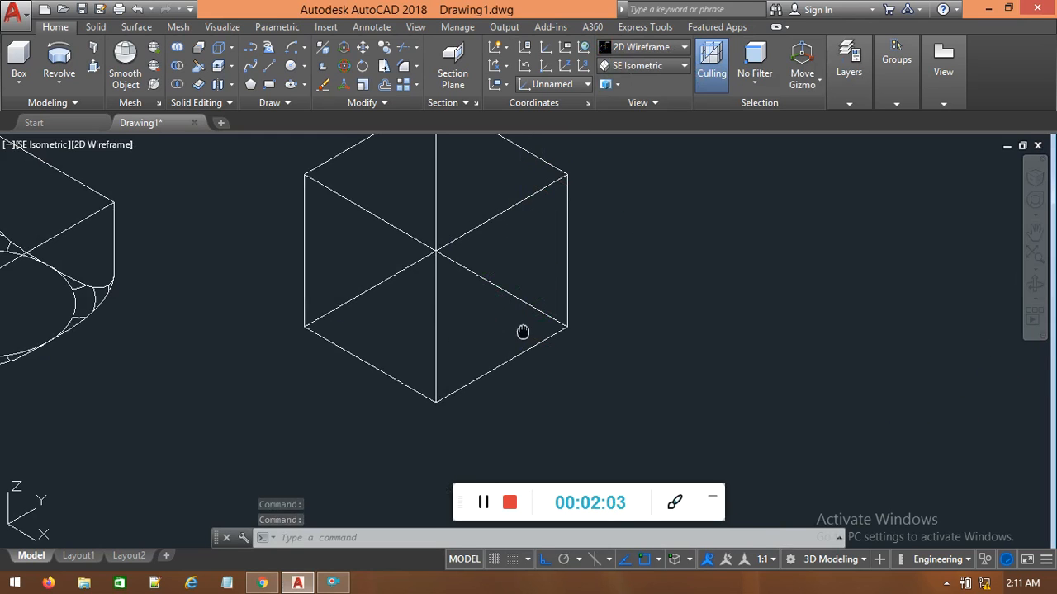
middle_drag(524, 330, 585, 353)
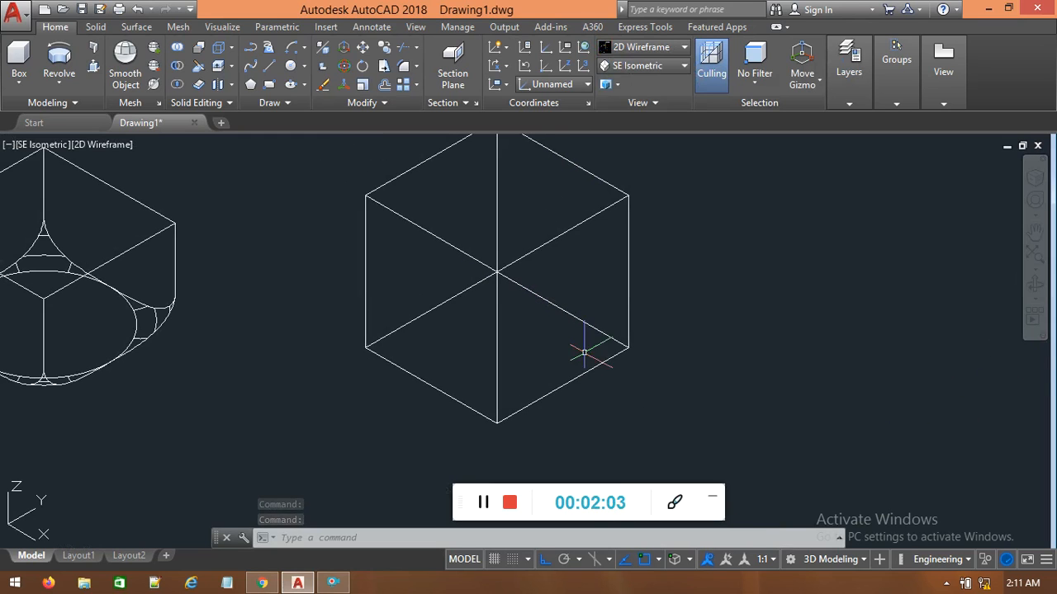
Draw a circle centred on the cube's bottom face, with its radius reaching the midpoint of a base edge
click(1034, 283)
drag(763, 308, 747, 302)
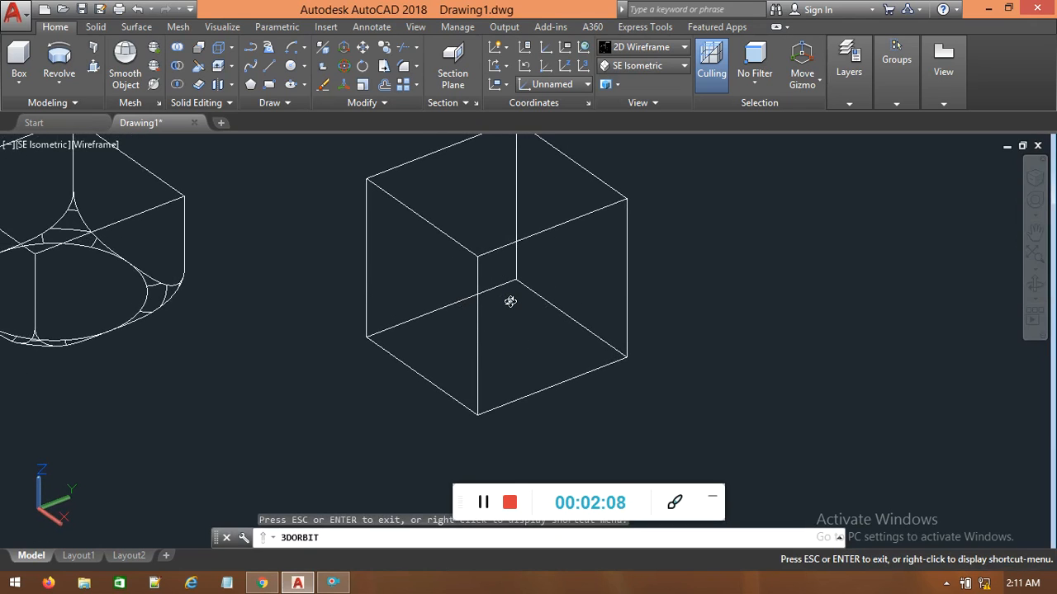
middle_drag(140, 295, 249, 371)
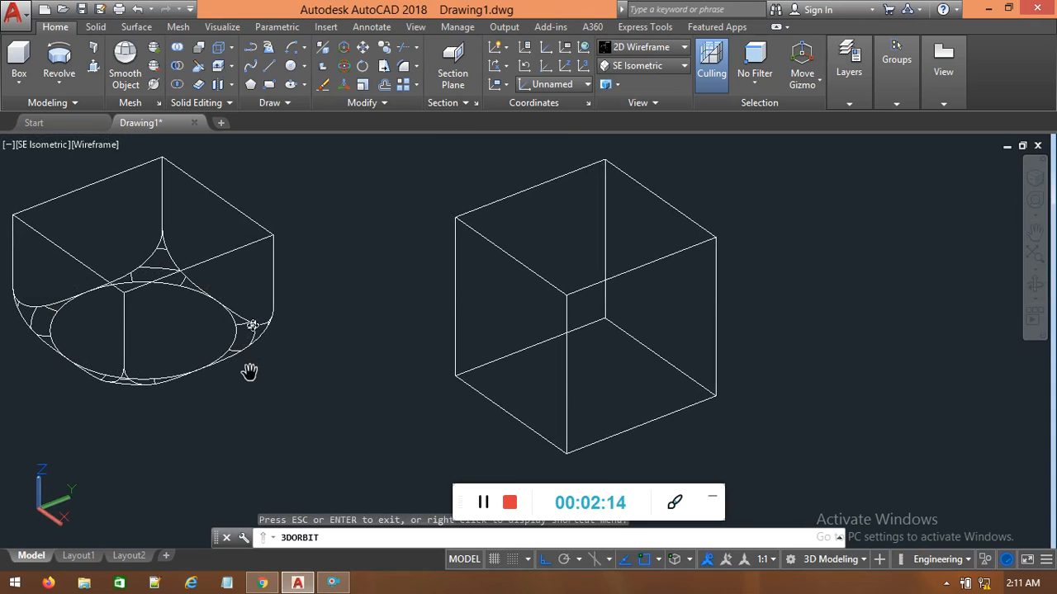
middle_drag(684, 375, 588, 359)
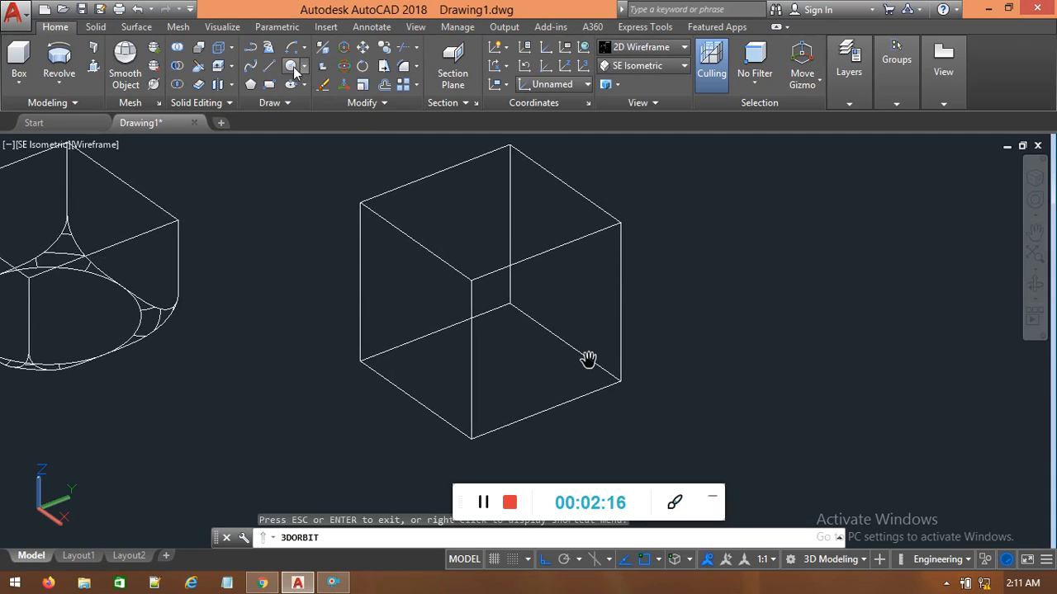
click(293, 69)
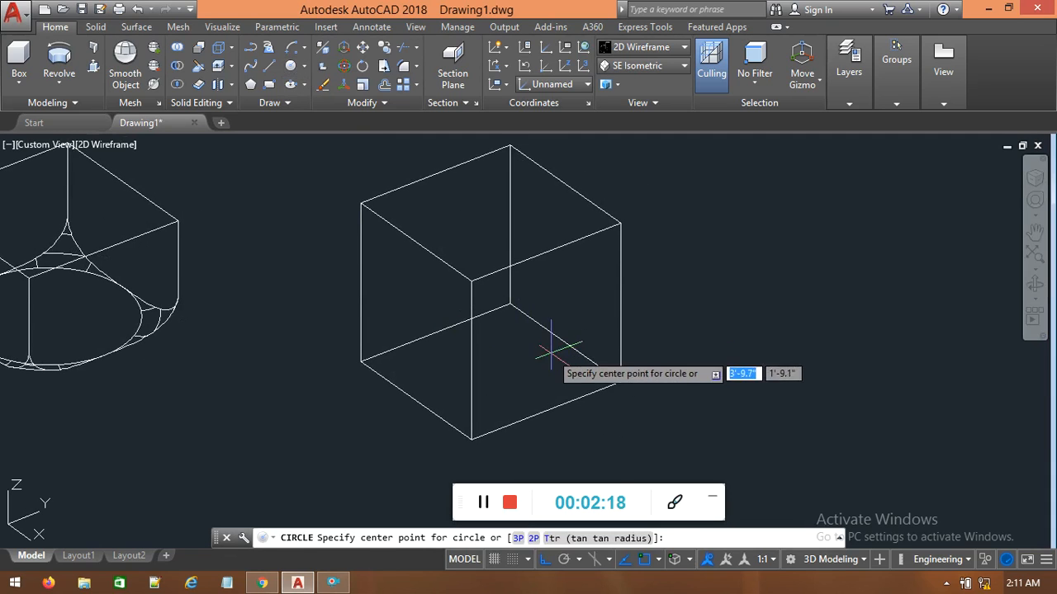
click(491, 373)
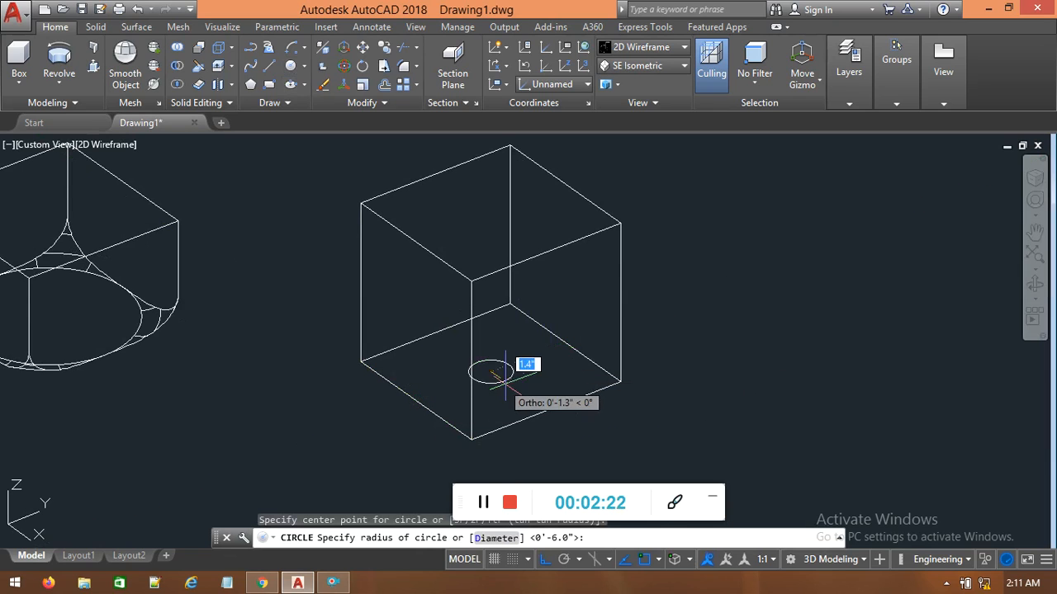
click(546, 410)
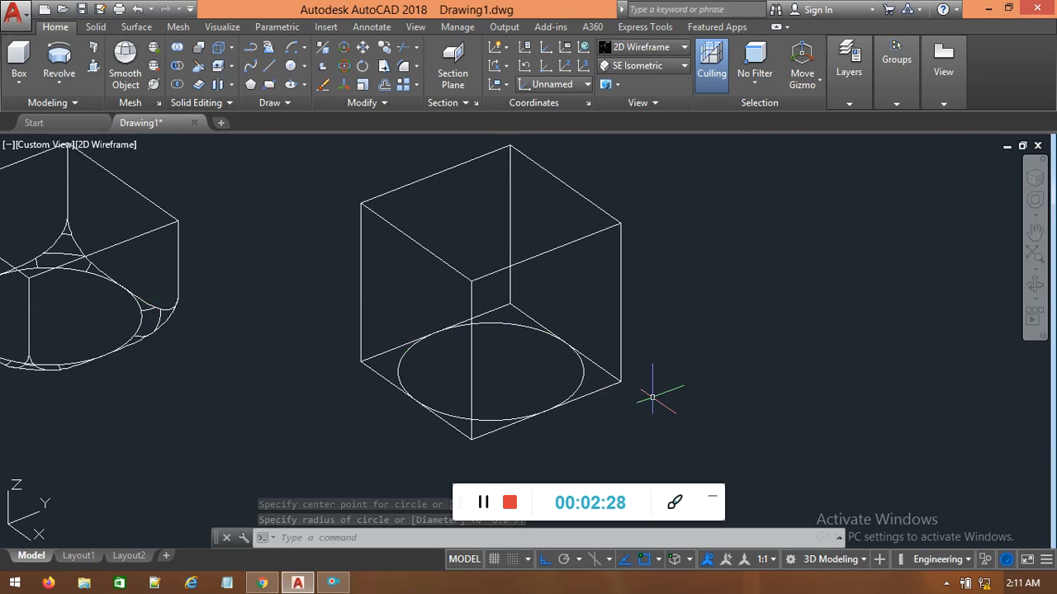
Draw a line from the cube's right-hand bottom corner to the centre of the inscribed base circle
scroll(651, 393, up, 2)
scroll(586, 404, down, 4)
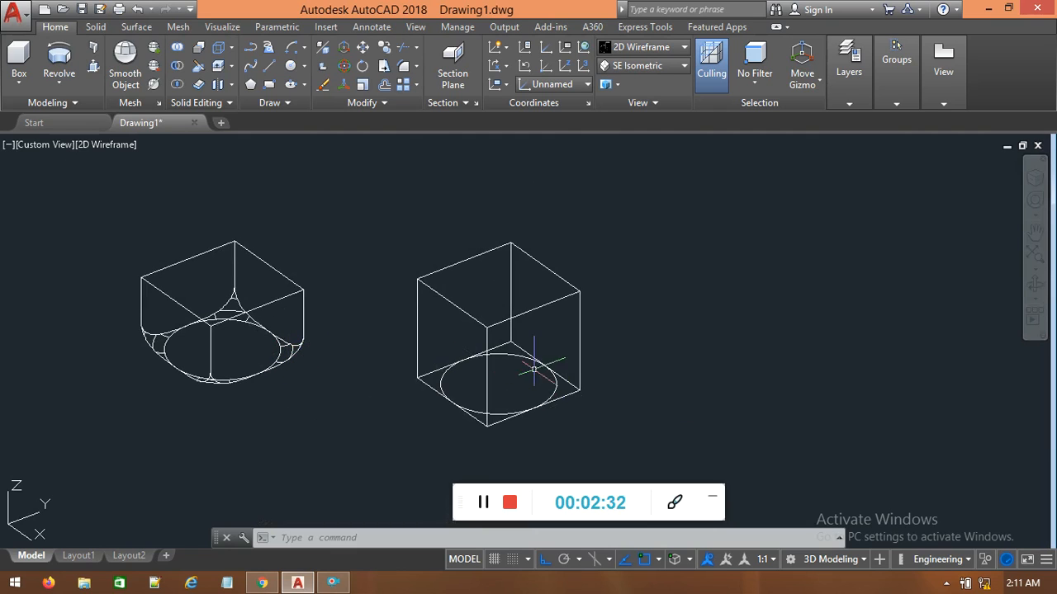
scroll(637, 381, up, 2)
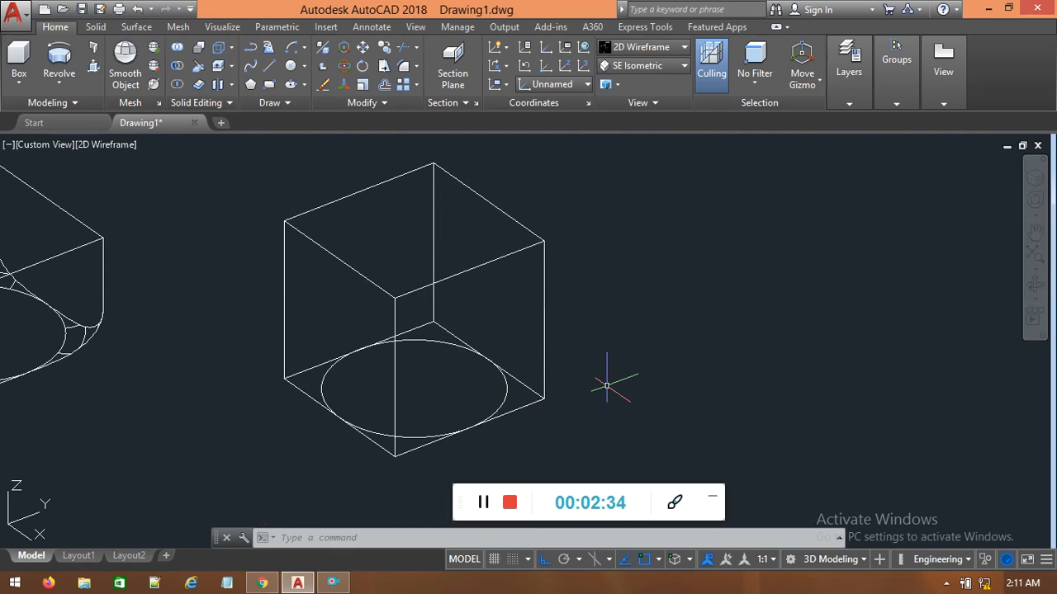
click(269, 66)
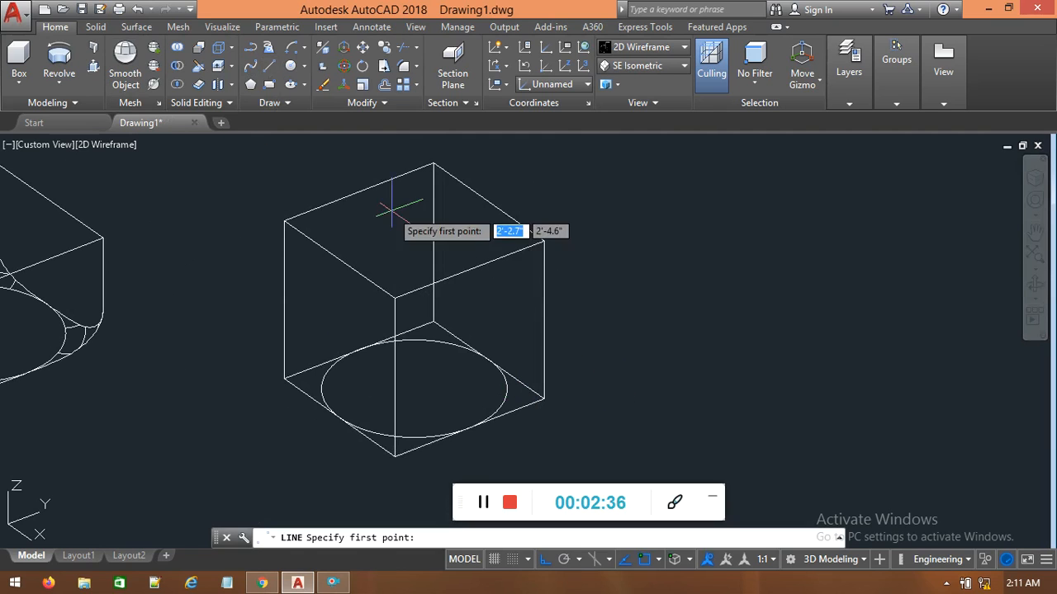
click(542, 398)
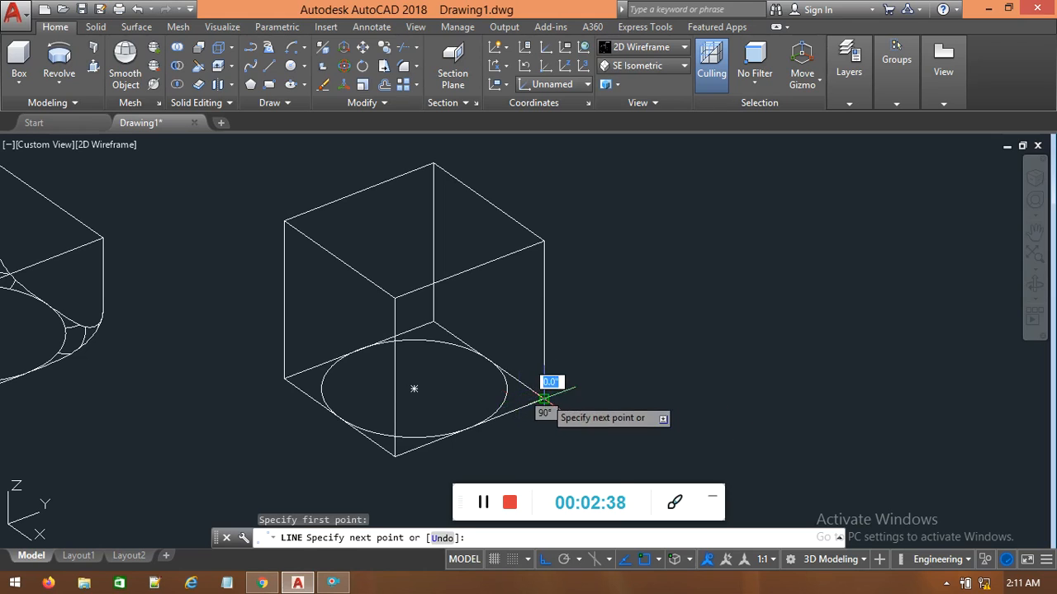
click(416, 388)
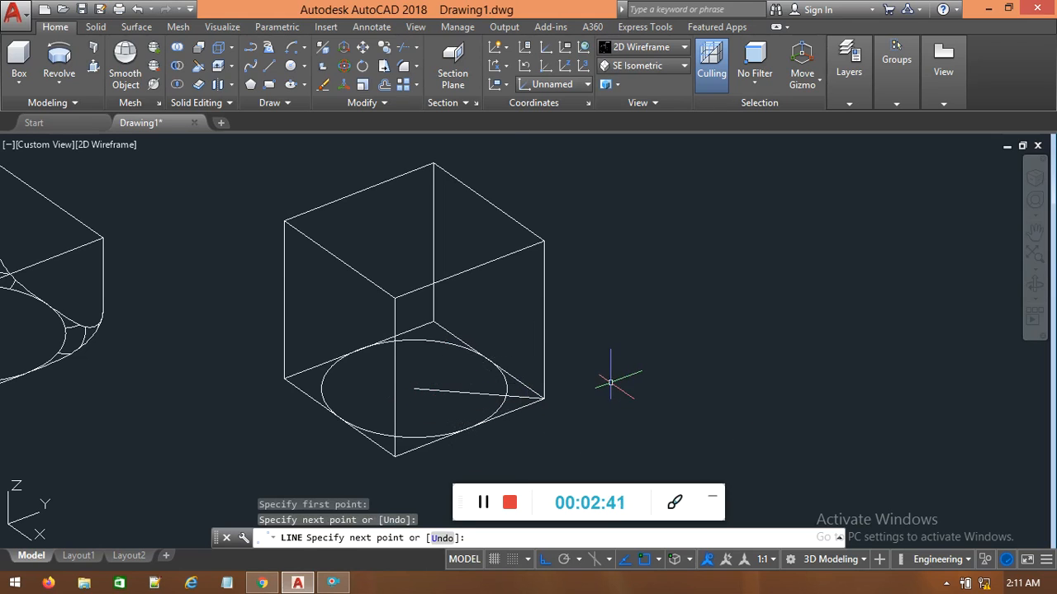
key(Escape)
scroll(594, 408, up, 2)
middle_drag(595, 406, 672, 372)
scroll(661, 377, up, 3)
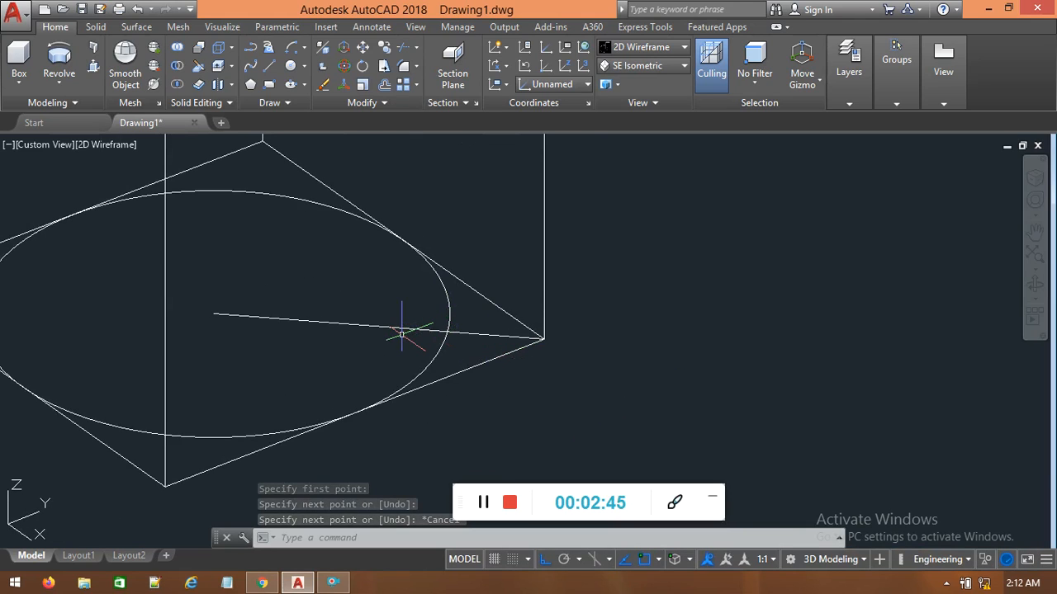
text(E)
key(Return)
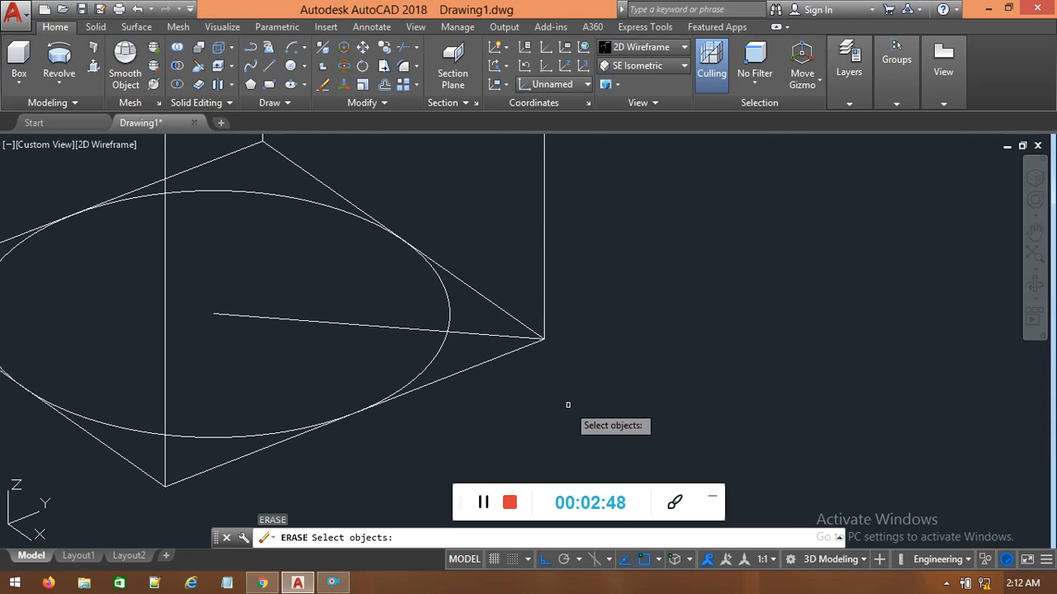
key(Escape)
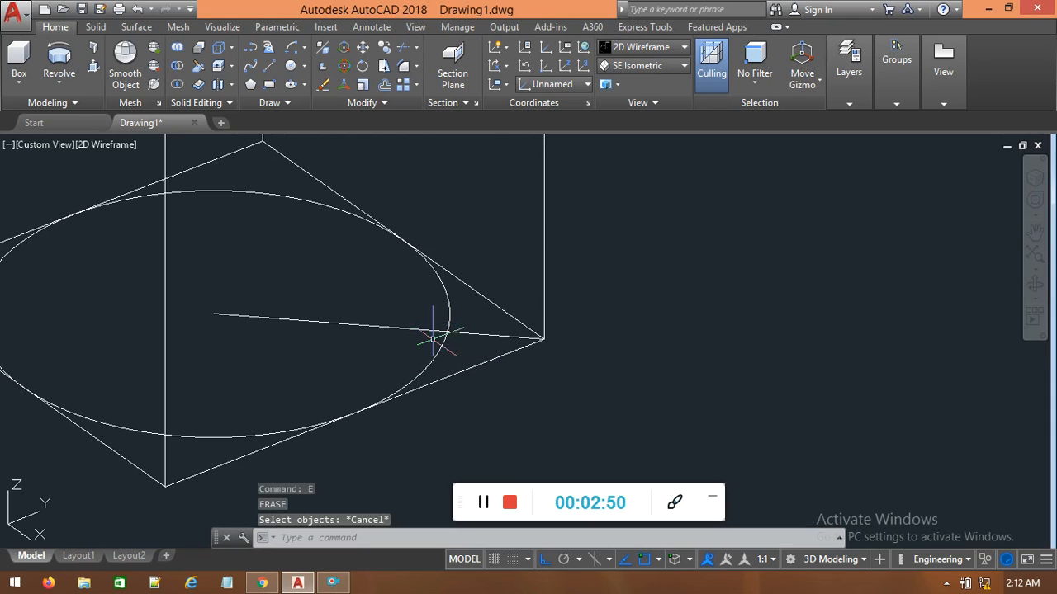
Trim away the part of the line inside the base circle, keeping the short segment between circle and corner
text(trim)
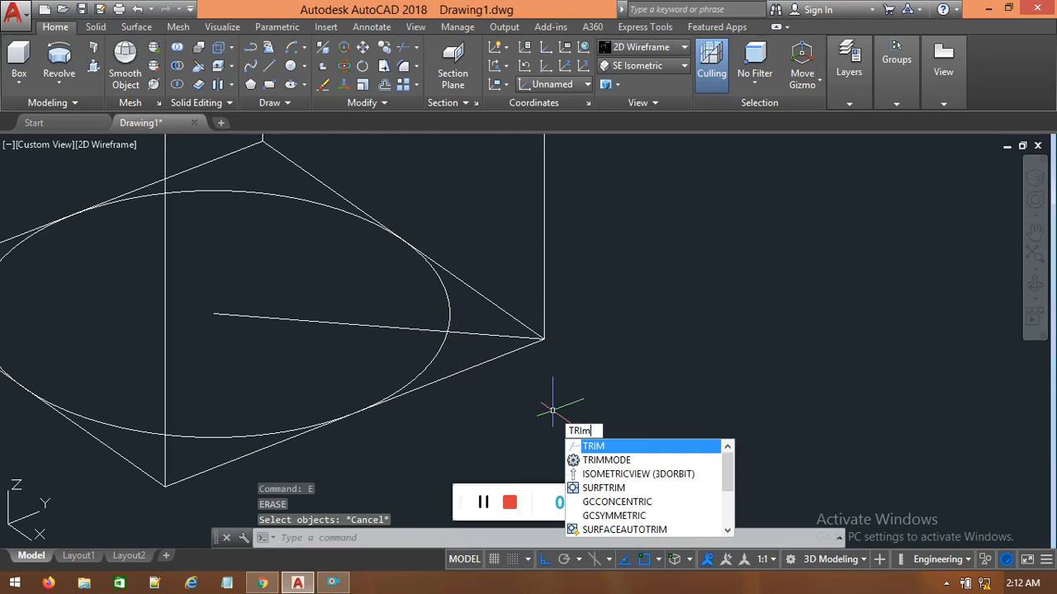
key(Return)
key(Return)
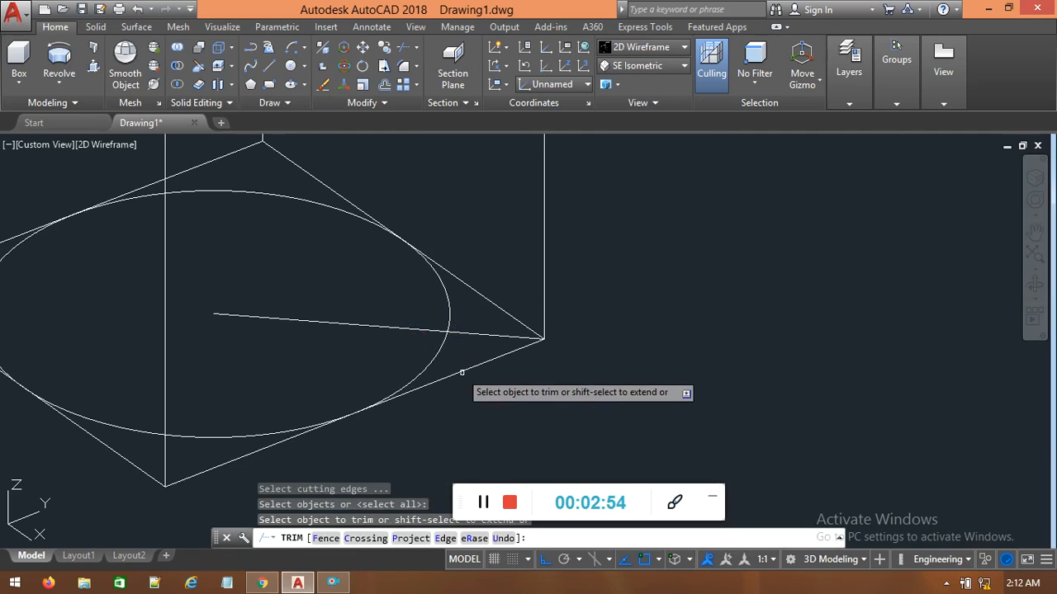
click(391, 326)
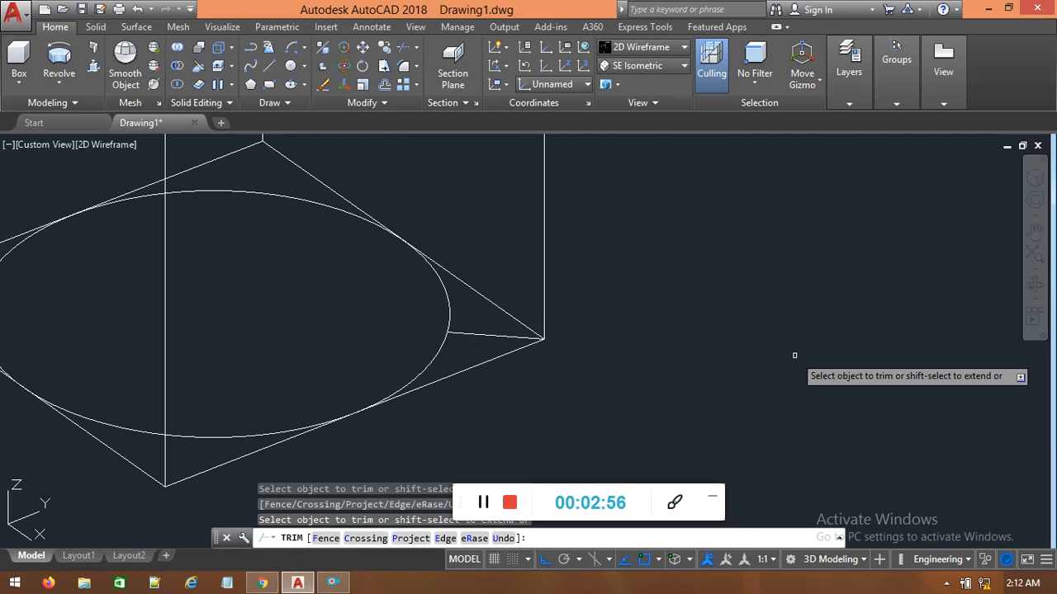
key(Escape)
scroll(658, 366, down, 3)
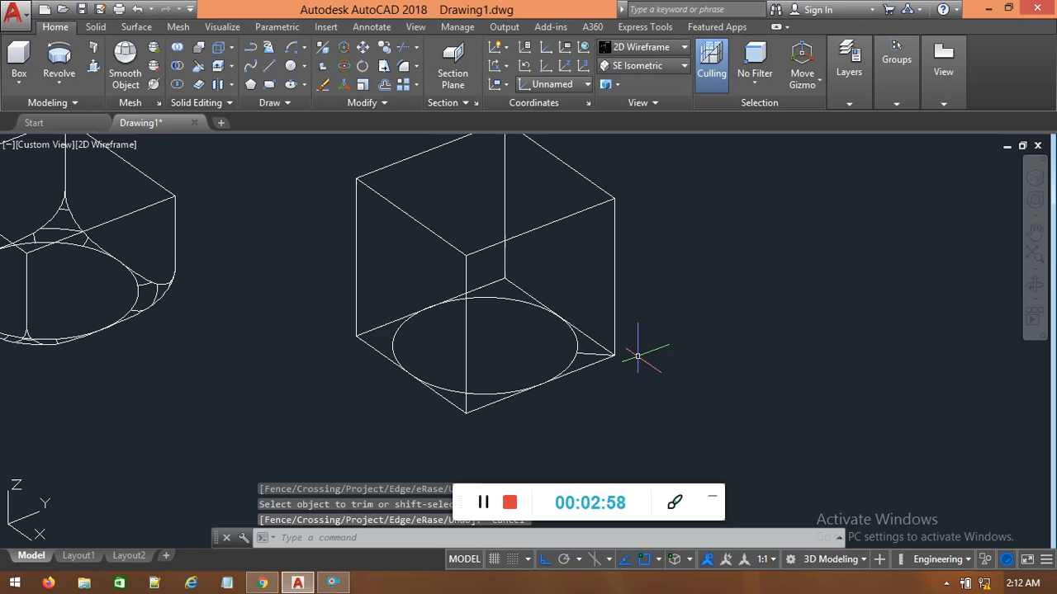
Define a three-point UCS with its origin at the bottom corner, X along the short segment and Y up the vertical edge
scroll(667, 359, up, 5)
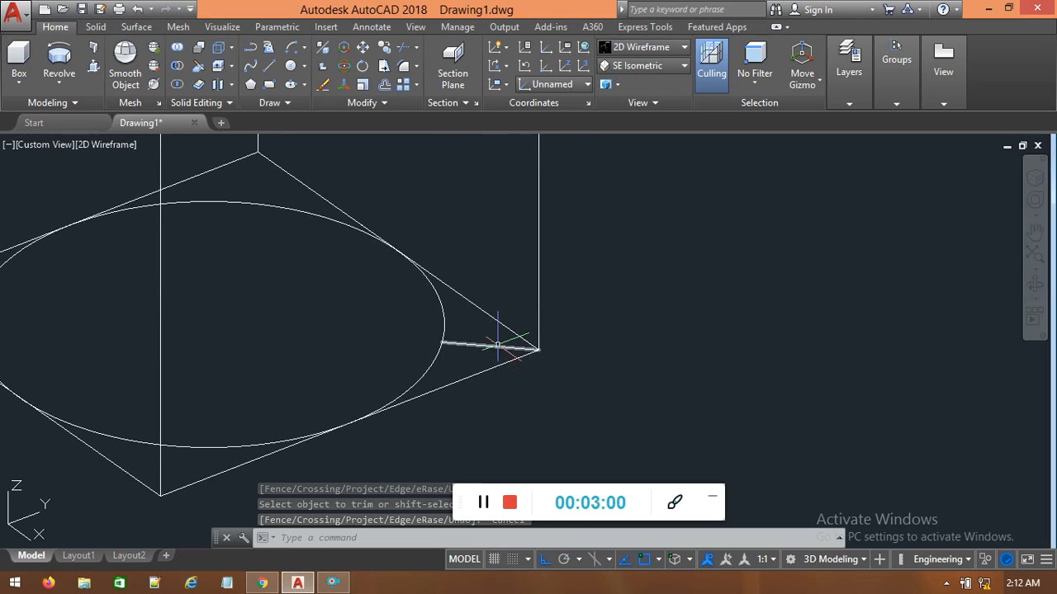
click(583, 73)
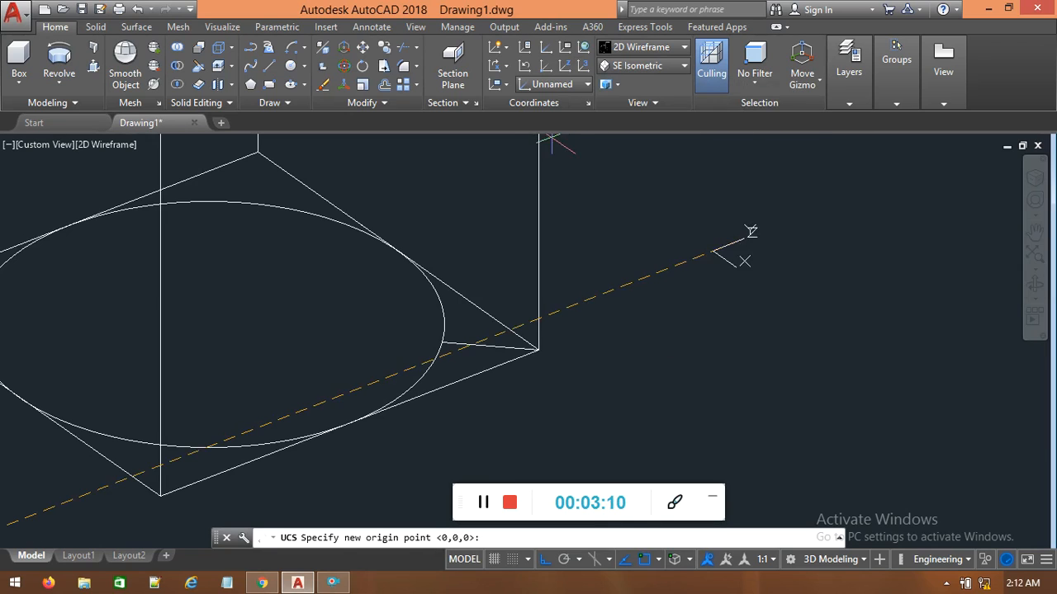
click(537, 350)
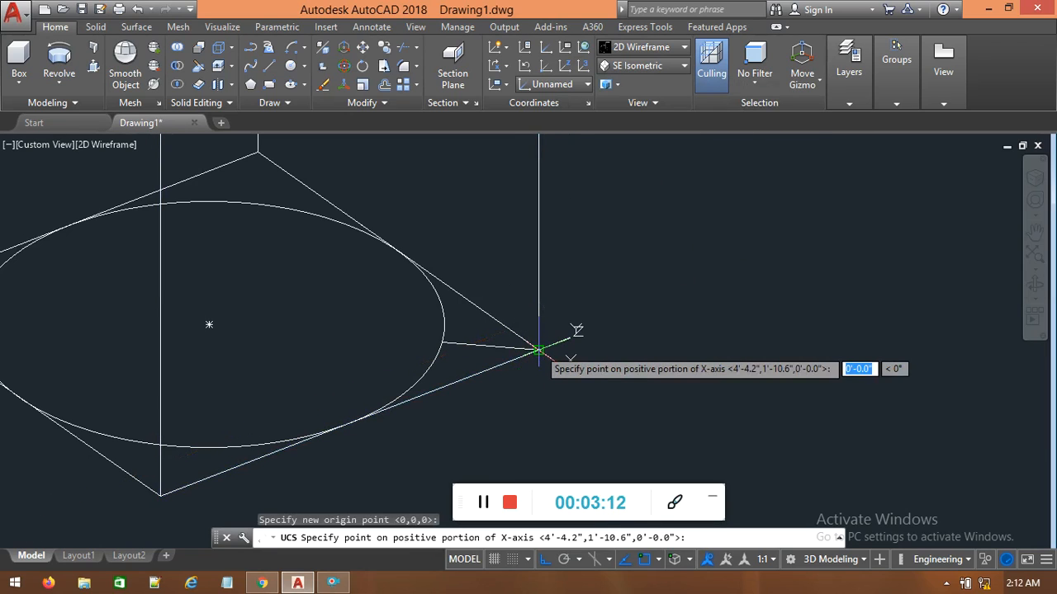
click(444, 341)
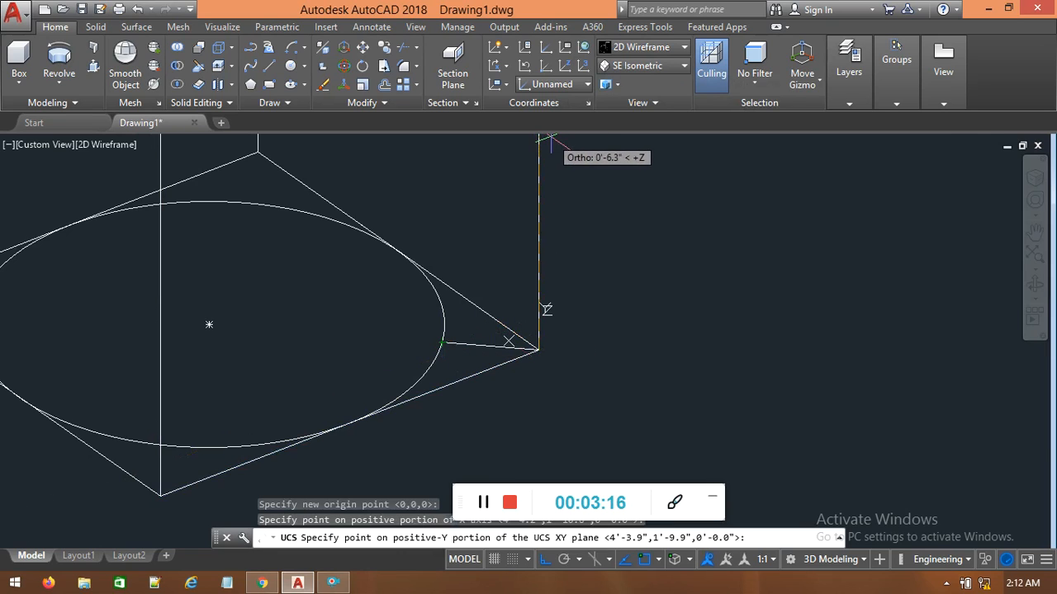
scroll(549, 185, down, 3)
middle_drag(552, 194, 557, 304)
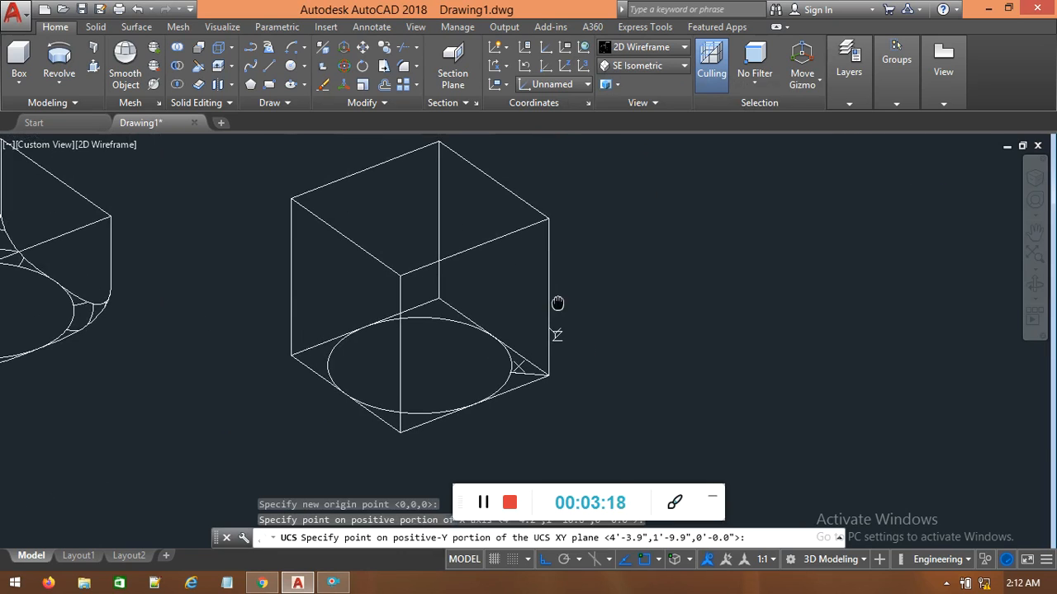
click(548, 221)
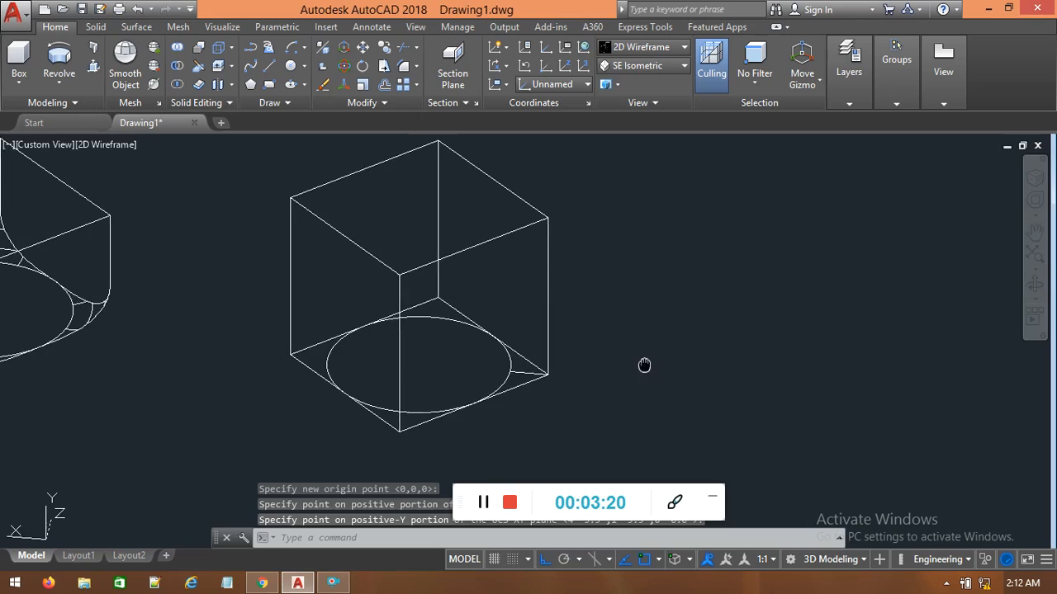
middle_drag(644, 363, 608, 349)
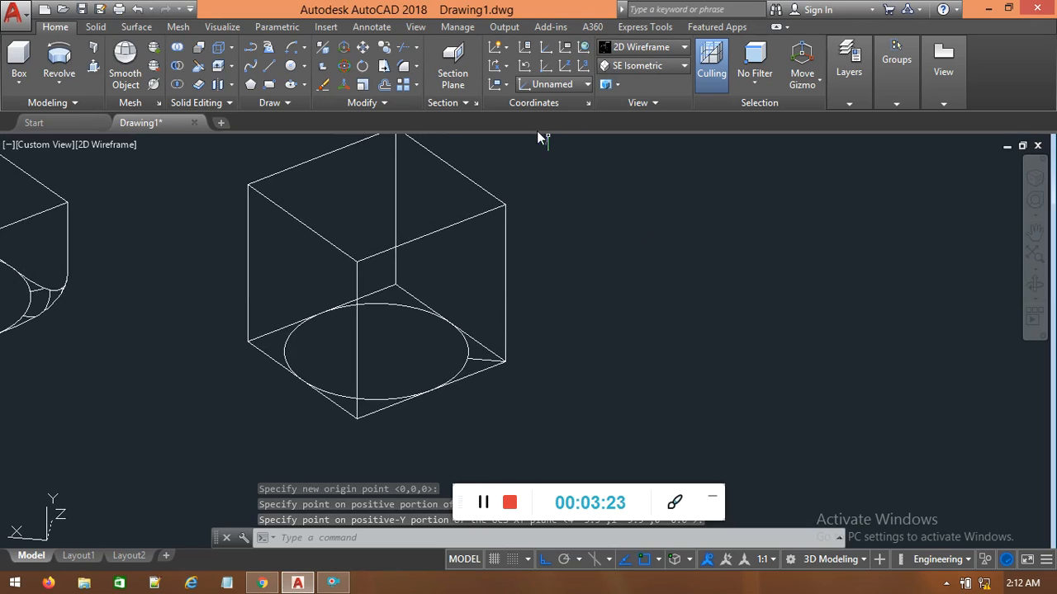
Reset the UCS to Top and redefine it by three points: bottom corner origin, X towards the circle, Y up the vertical edge
click(576, 86)
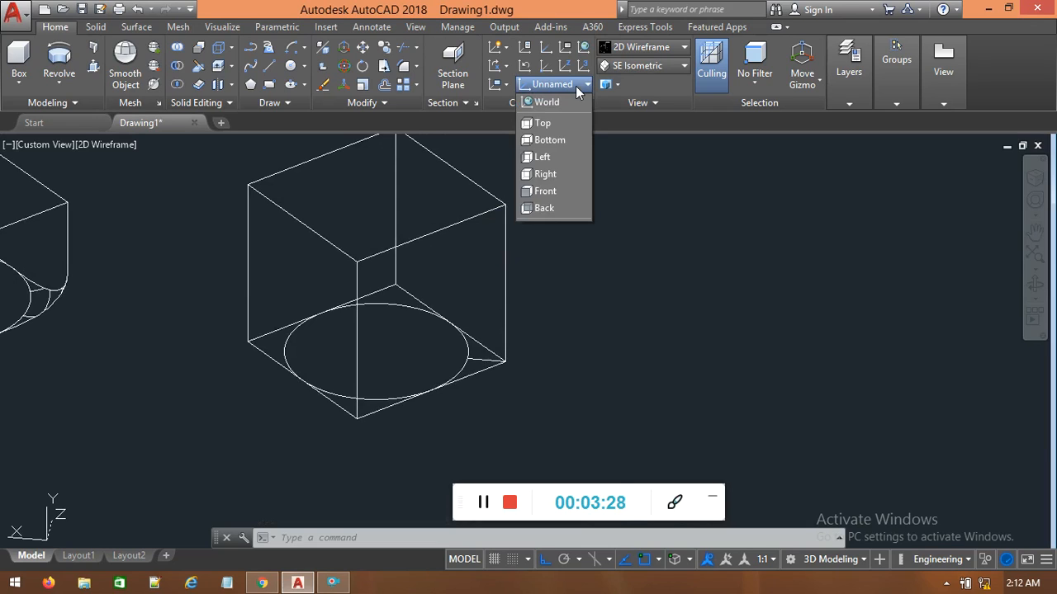
click(553, 125)
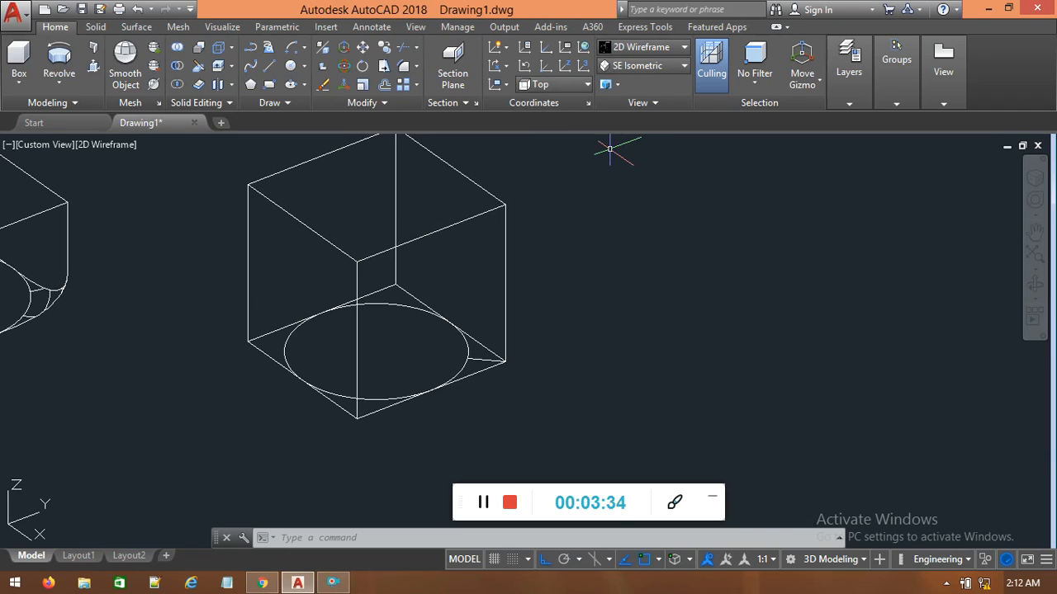
click(585, 66)
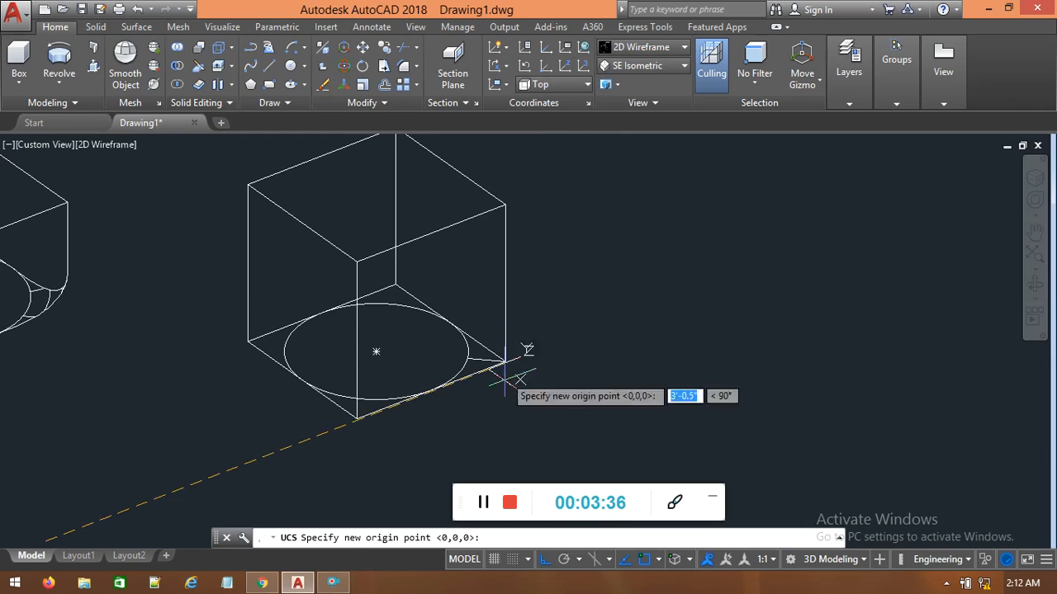
click(505, 360)
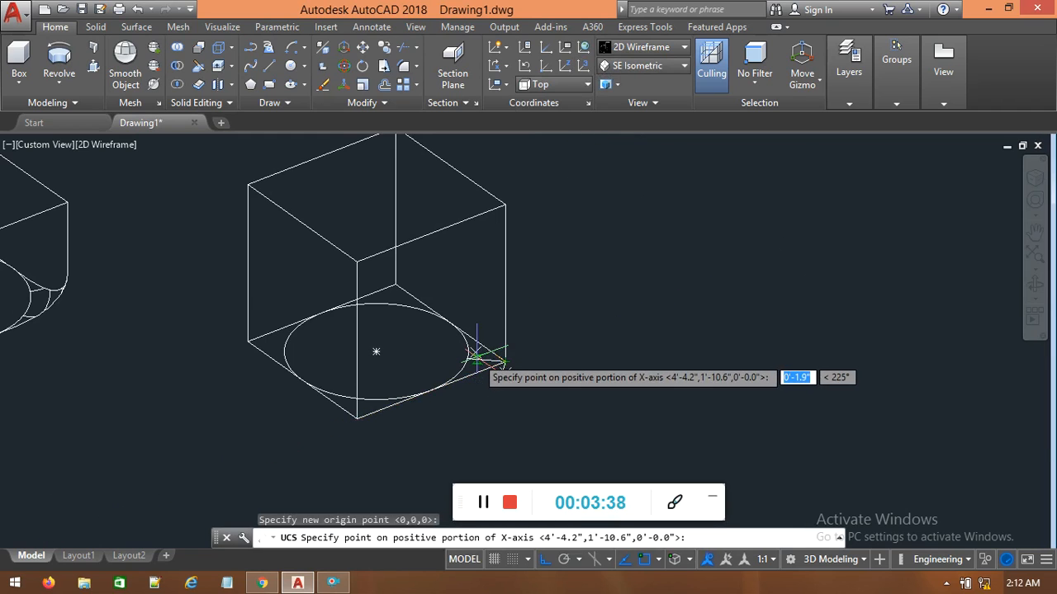
click(469, 357)
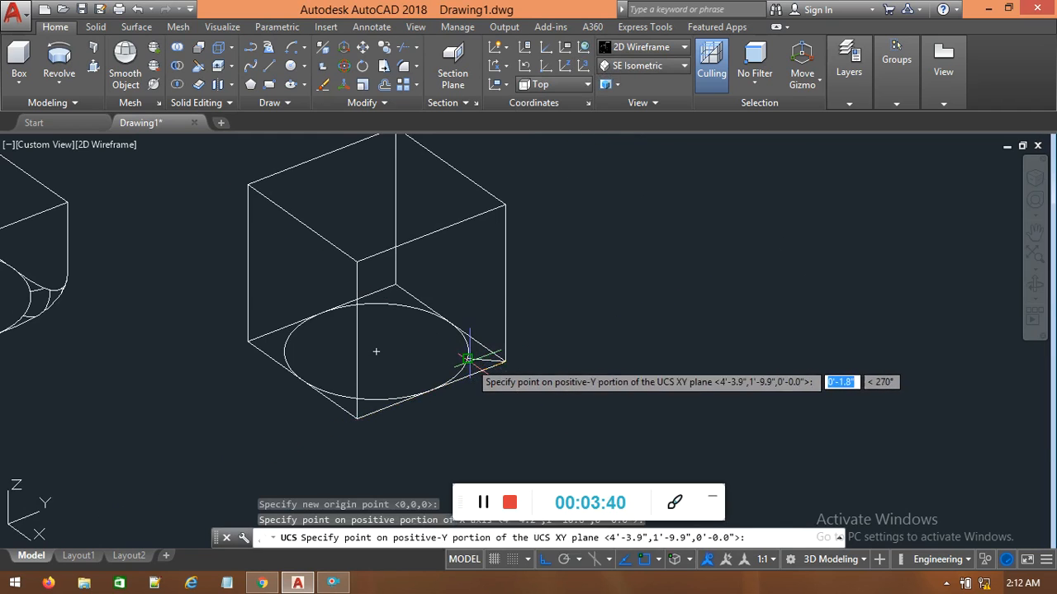
click(506, 203)
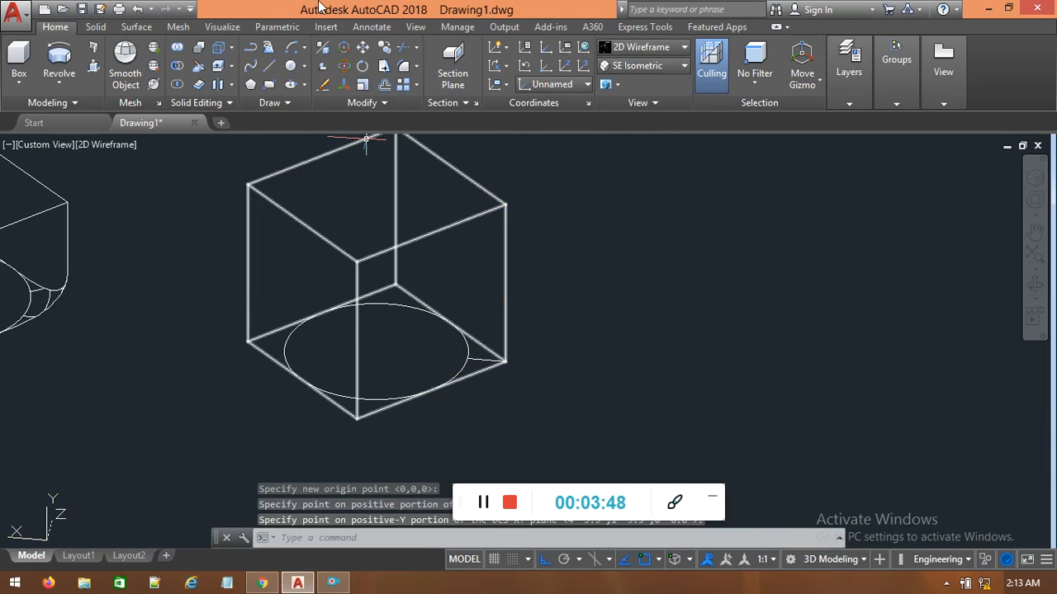
Try to rotate a copy of the short segment about its endpoint on the circle
scroll(413, 253, up, 2)
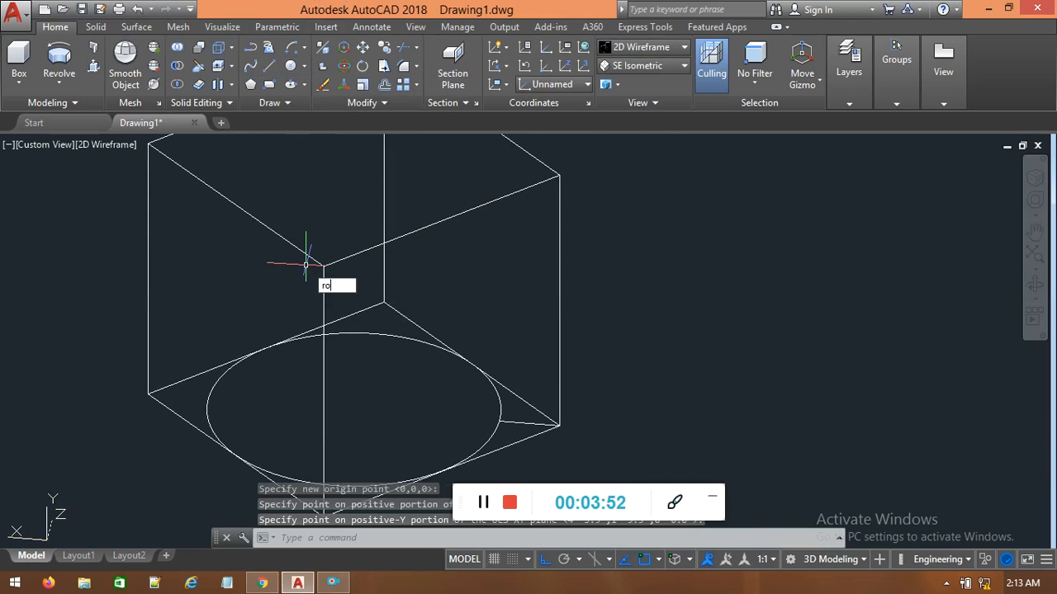
key(Return)
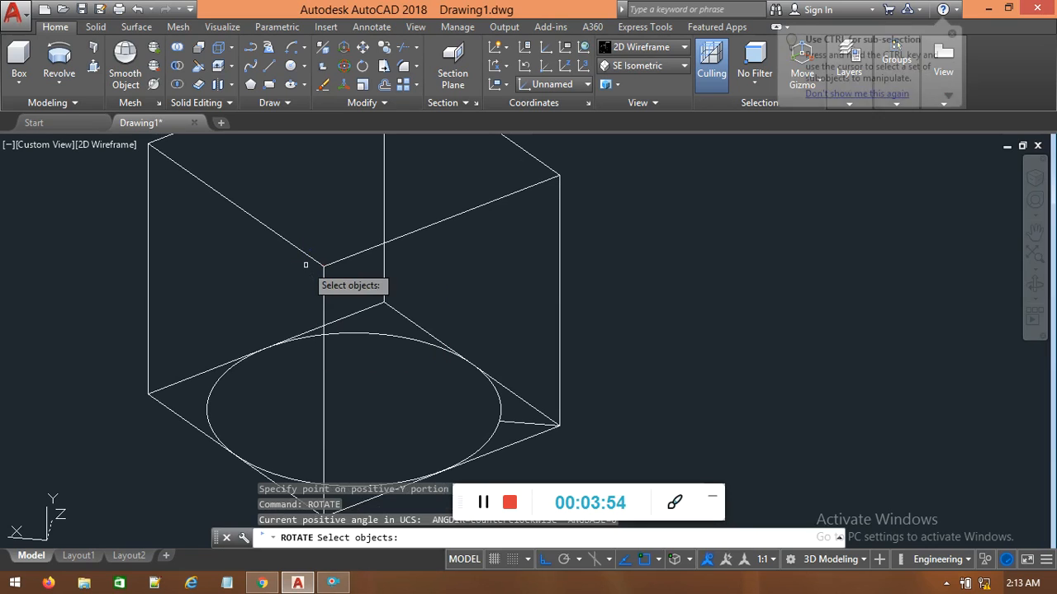
click(525, 424)
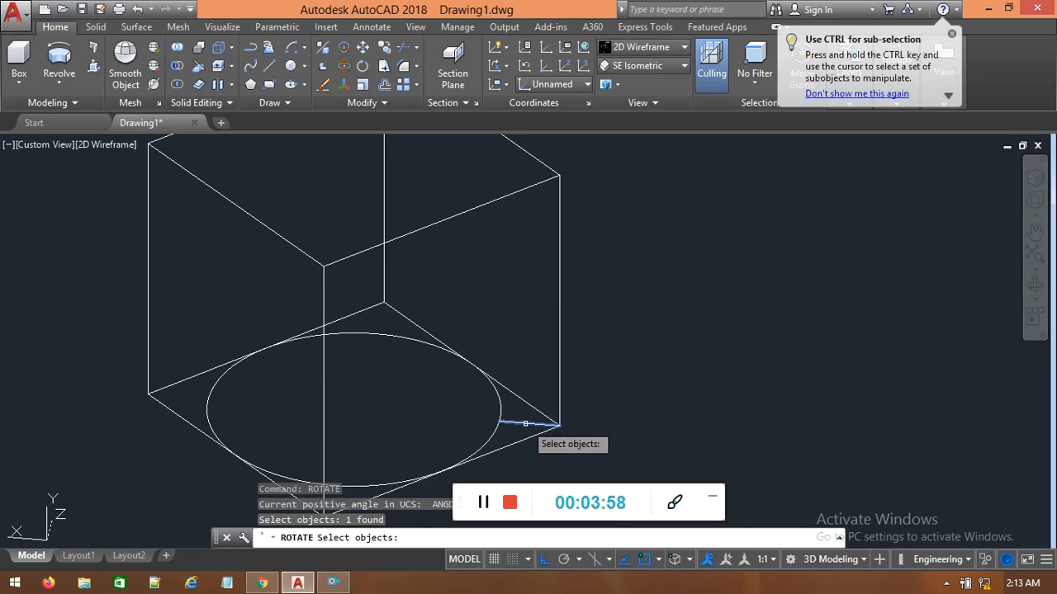
key(Return)
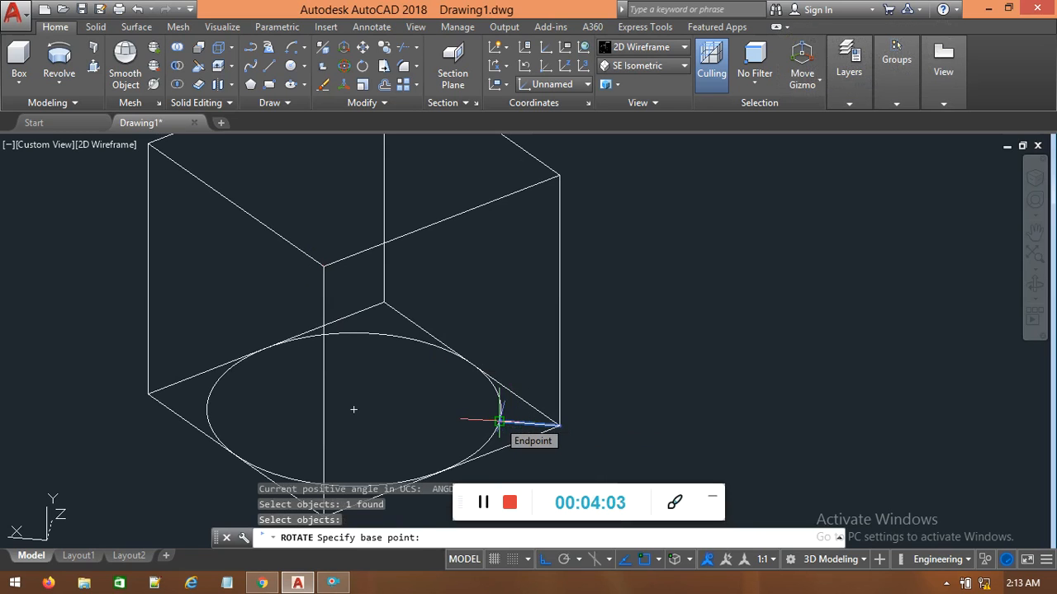
click(499, 422)
click(475, 539)
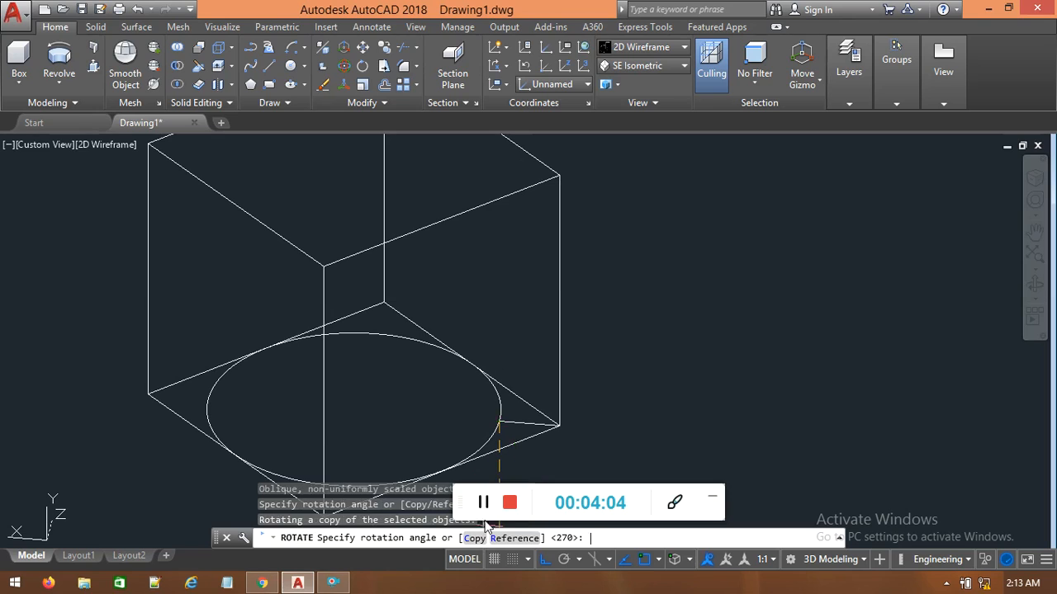
click(514, 450)
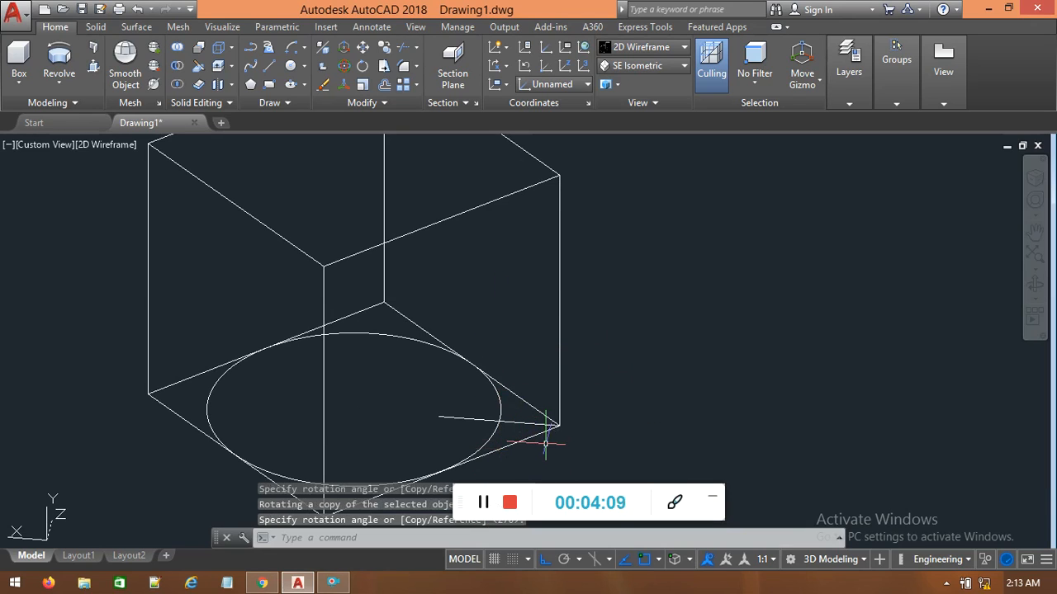
Undo the rotated copy of the short segment
click(545, 444)
key(ctrl+z)
right_click(518, 333)
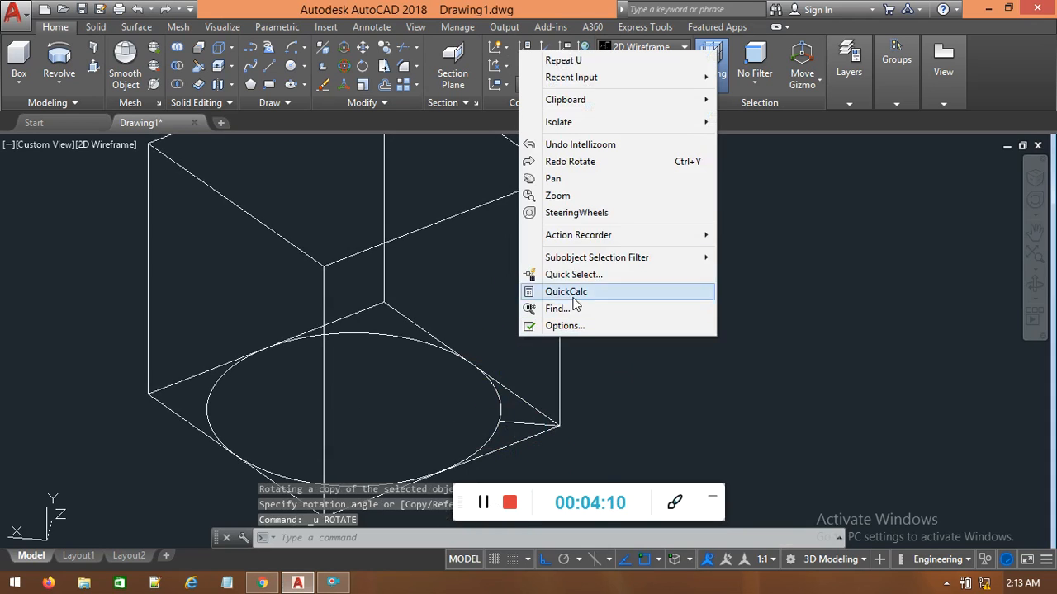
key(Escape)
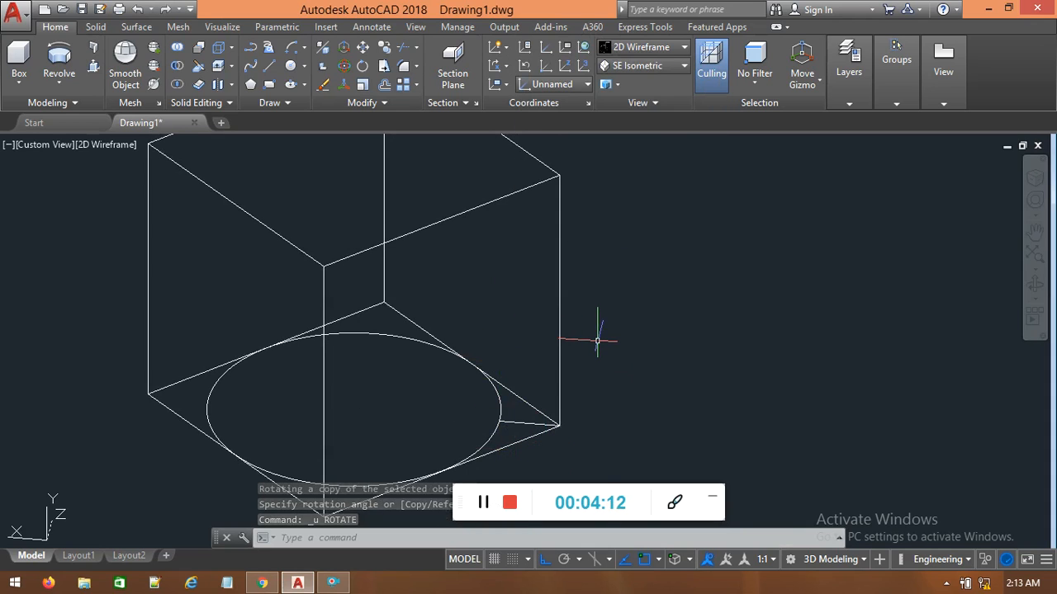
Rotate a copy of the short base segment about its endpoint on the circle so the copy stands vertical
text(rotate)
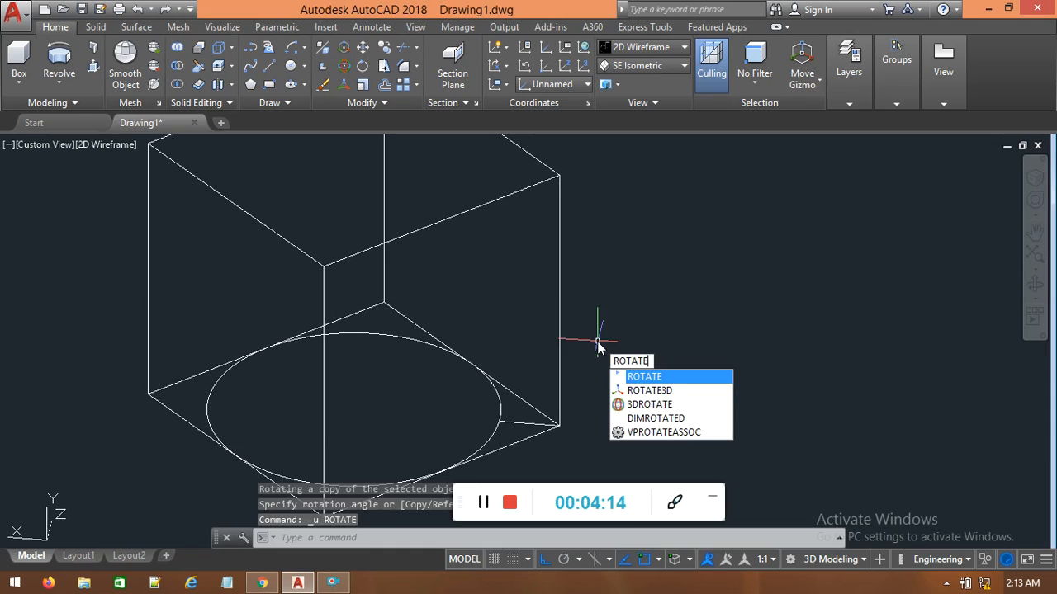
key(Return)
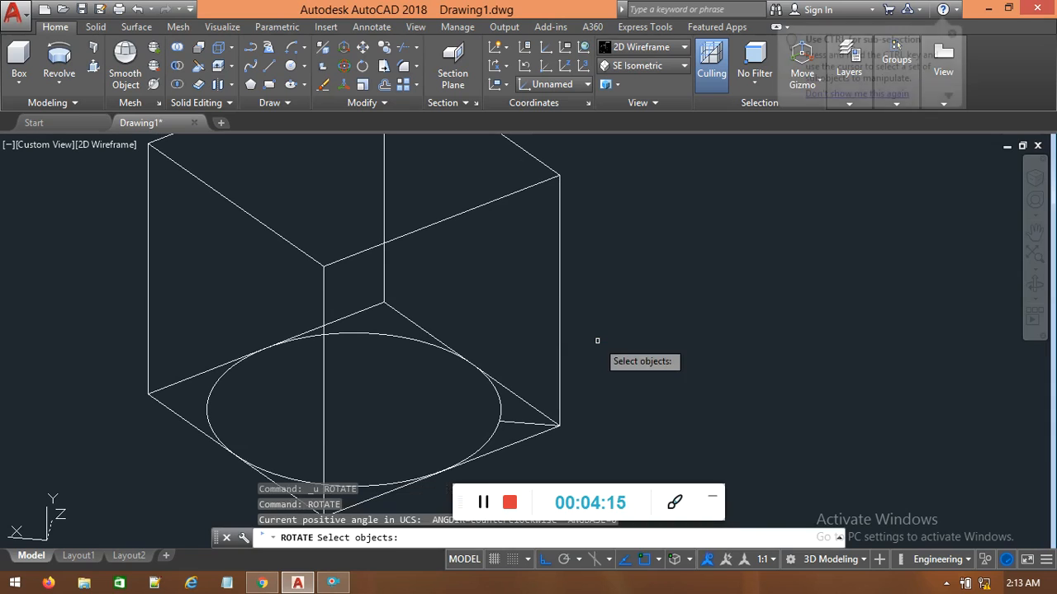
click(506, 420)
key(Return)
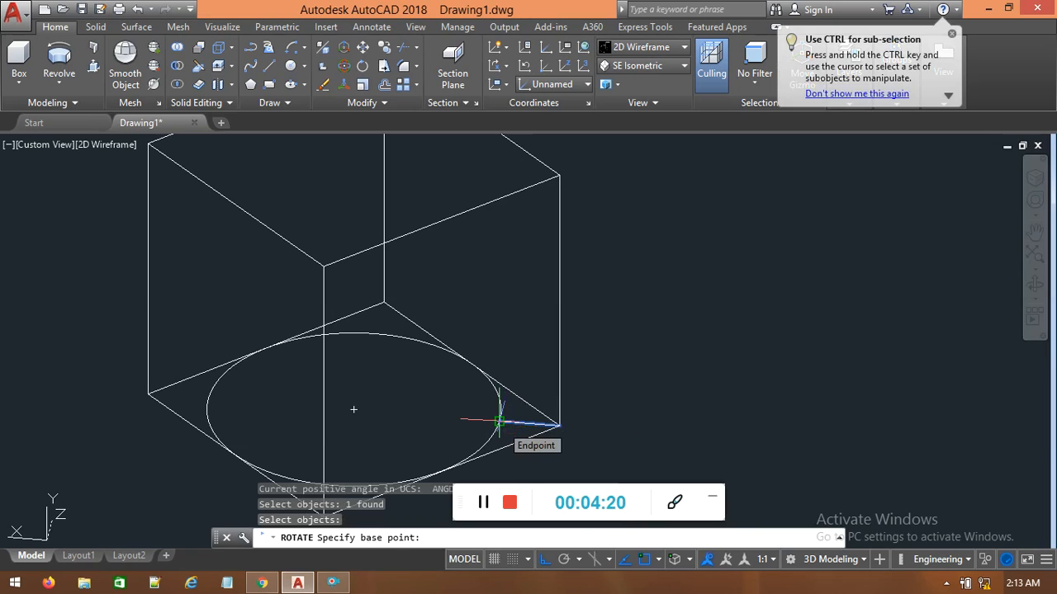
click(499, 423)
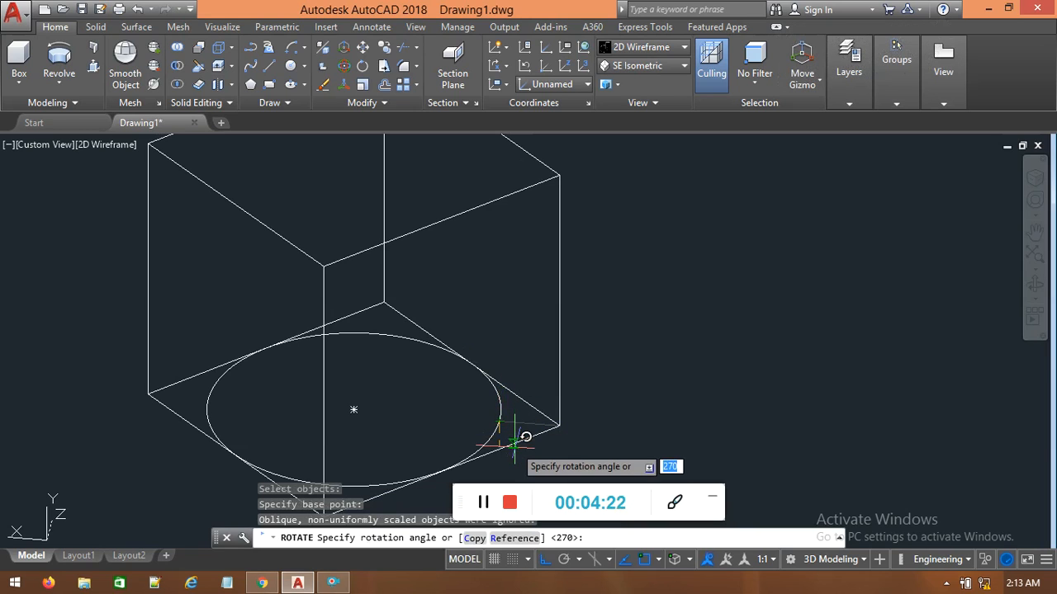
click(483, 535)
click(505, 462)
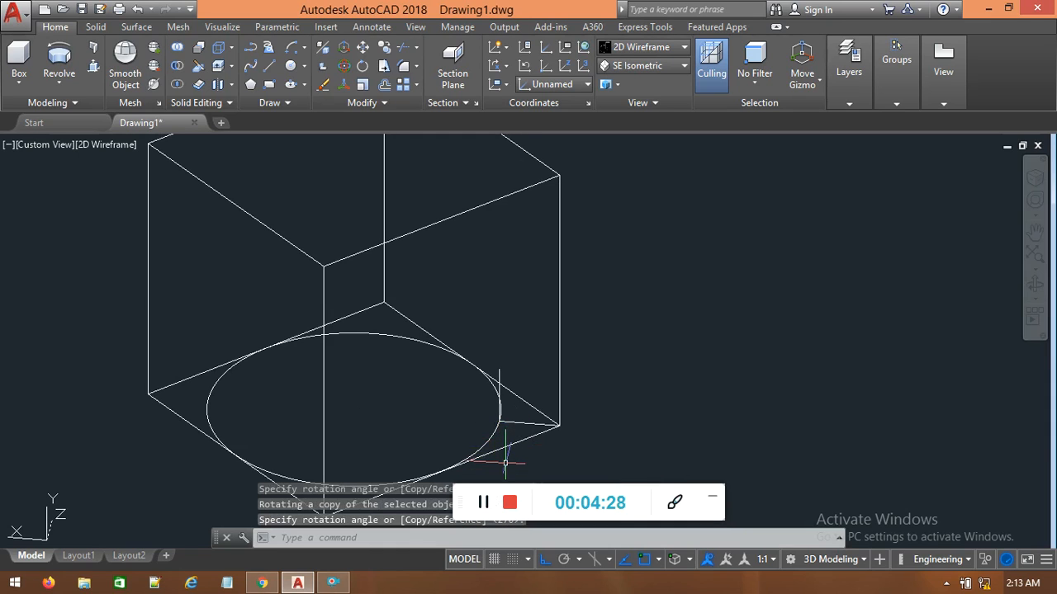
Draw a Start, Center, End arc from the circle-side endpoint, centred on the vertical segment's upper end, ending at the cube's vertical edge
scroll(620, 385, up, 4)
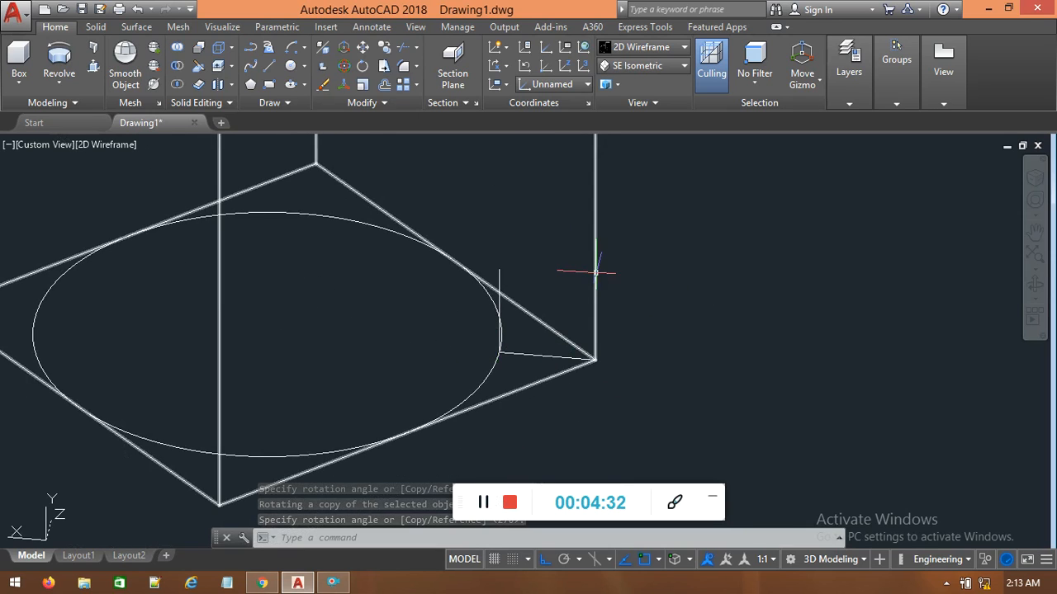
scroll(333, 338, down, 4)
middle_drag(339, 335, 506, 361)
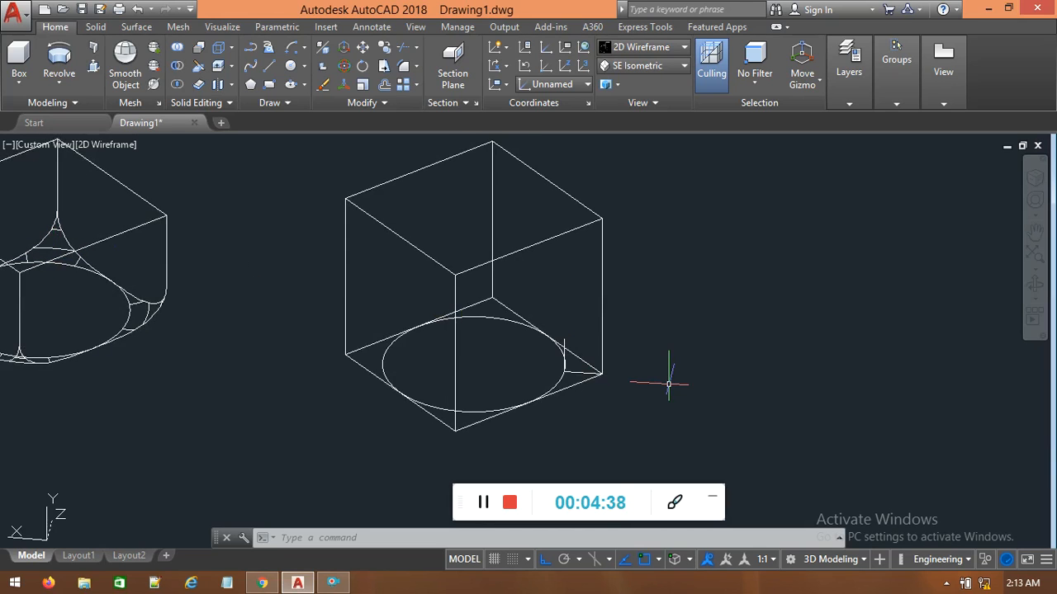
scroll(669, 384, up, 2)
middle_drag(505, 217, 484, 257)
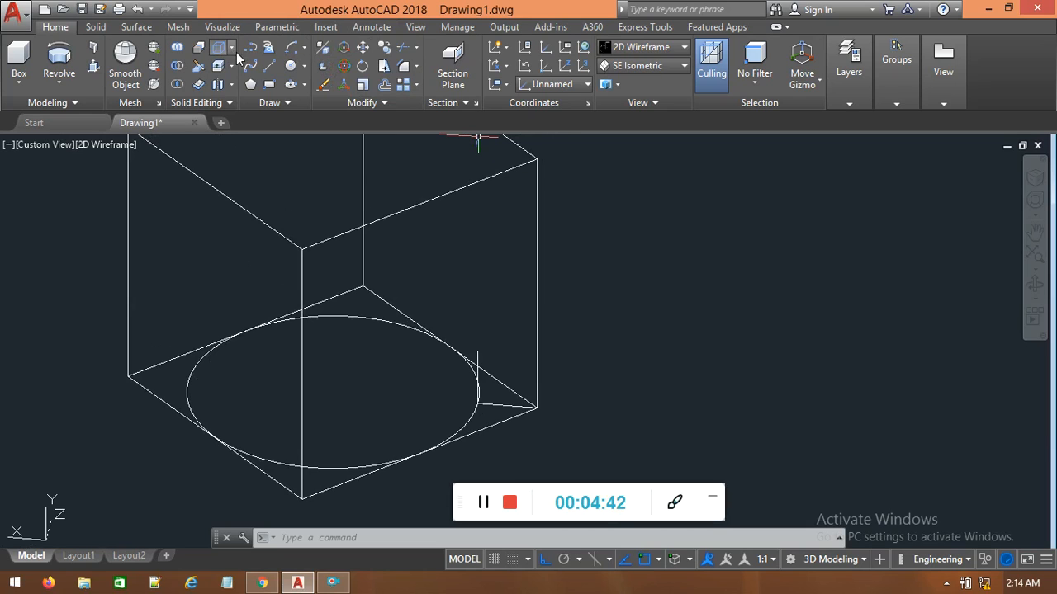
click(305, 68)
click(305, 67)
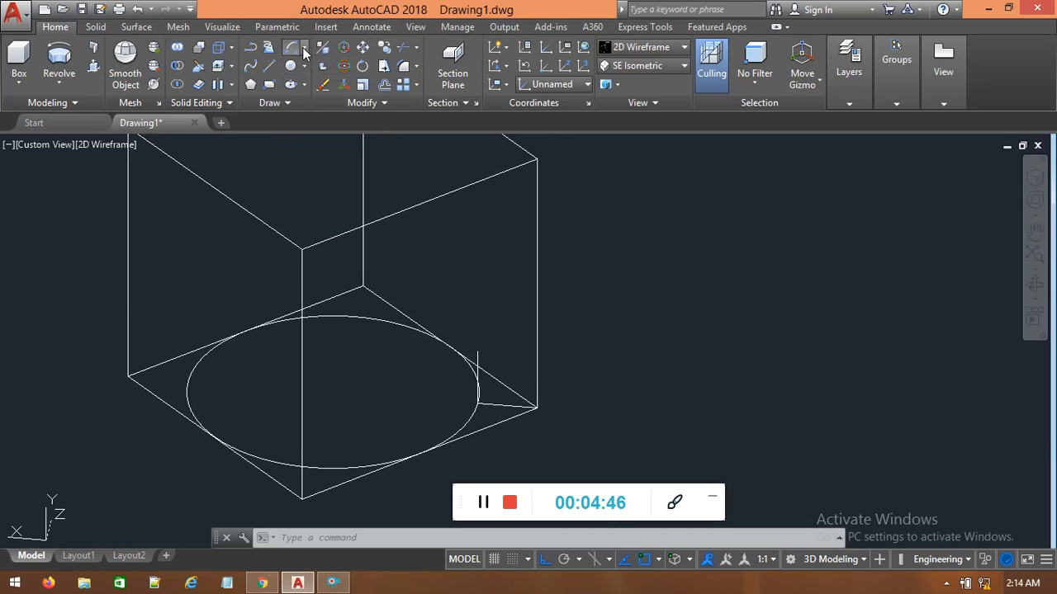
click(304, 52)
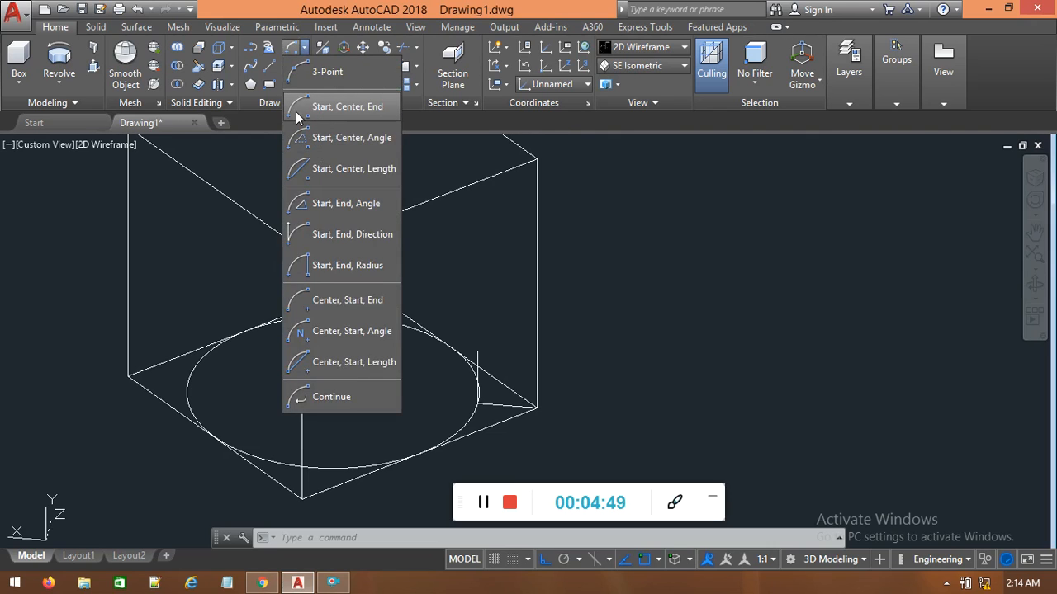
click(339, 109)
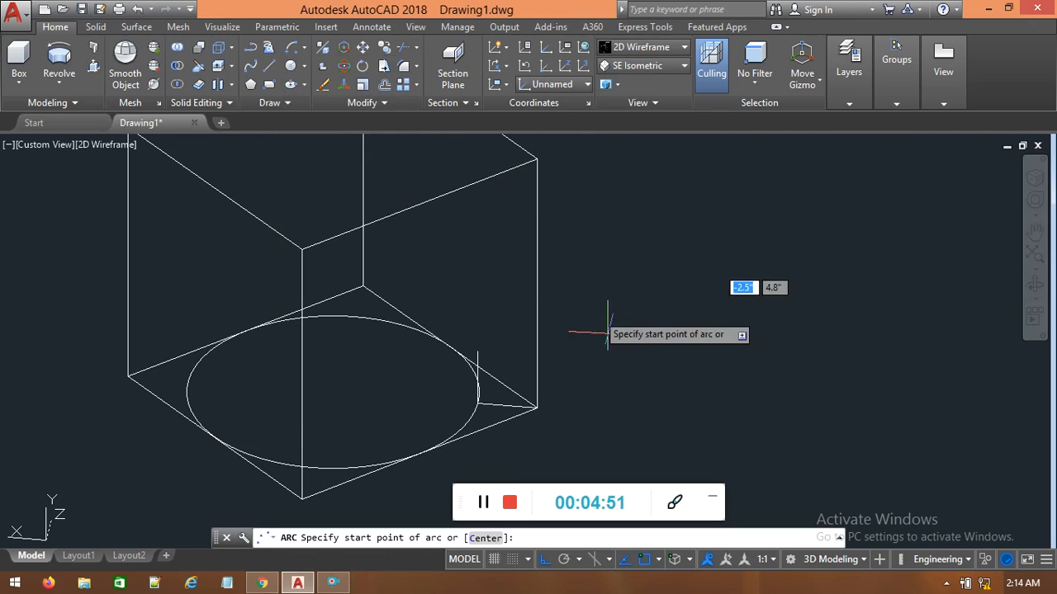
click(477, 405)
click(476, 352)
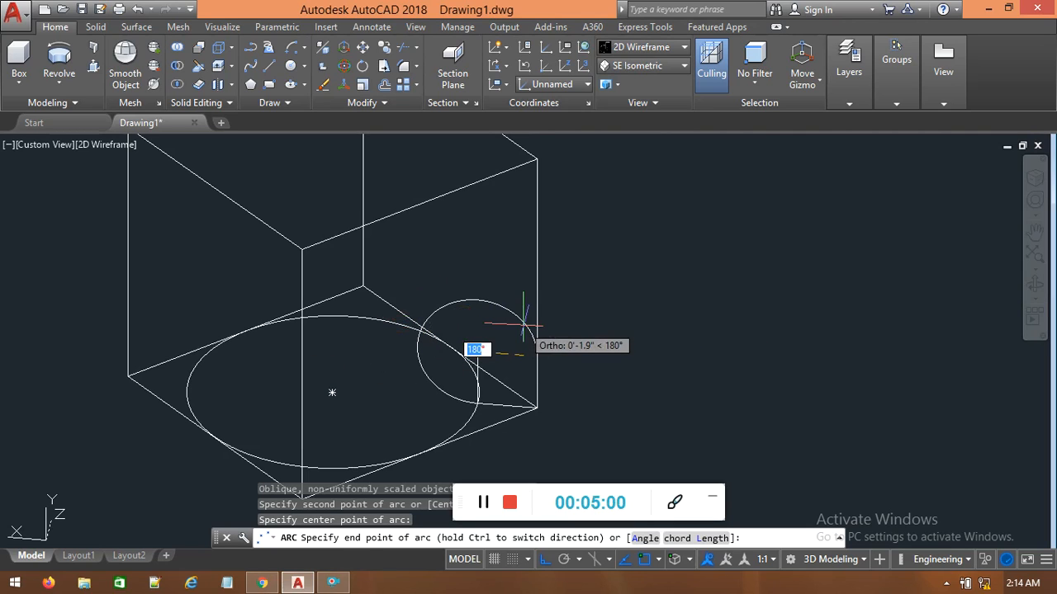
click(582, 361)
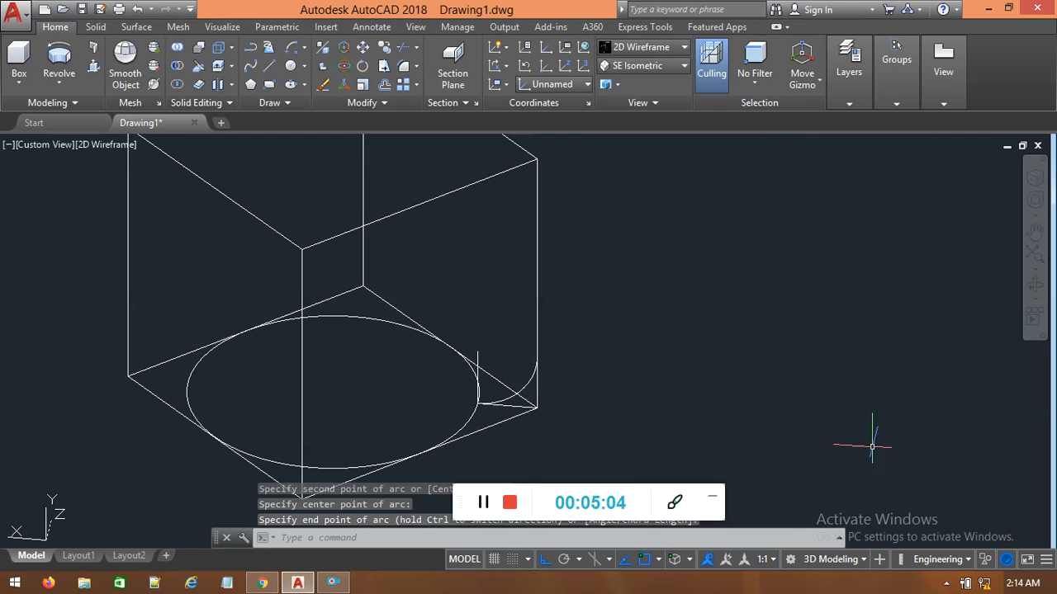
scroll(691, 383, down, 4)
scroll(691, 382, up, 4)
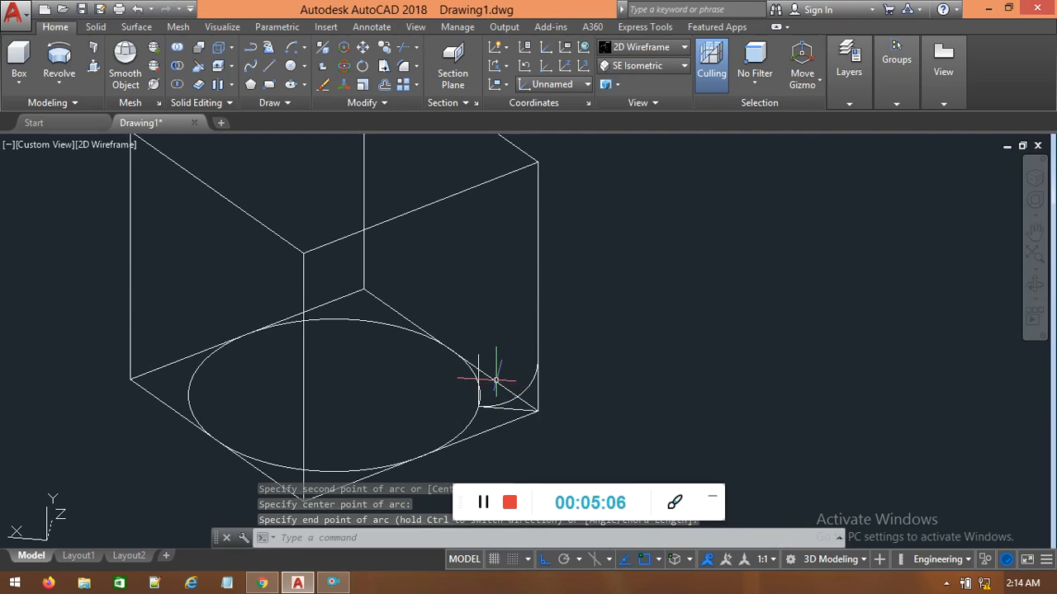
text(E)
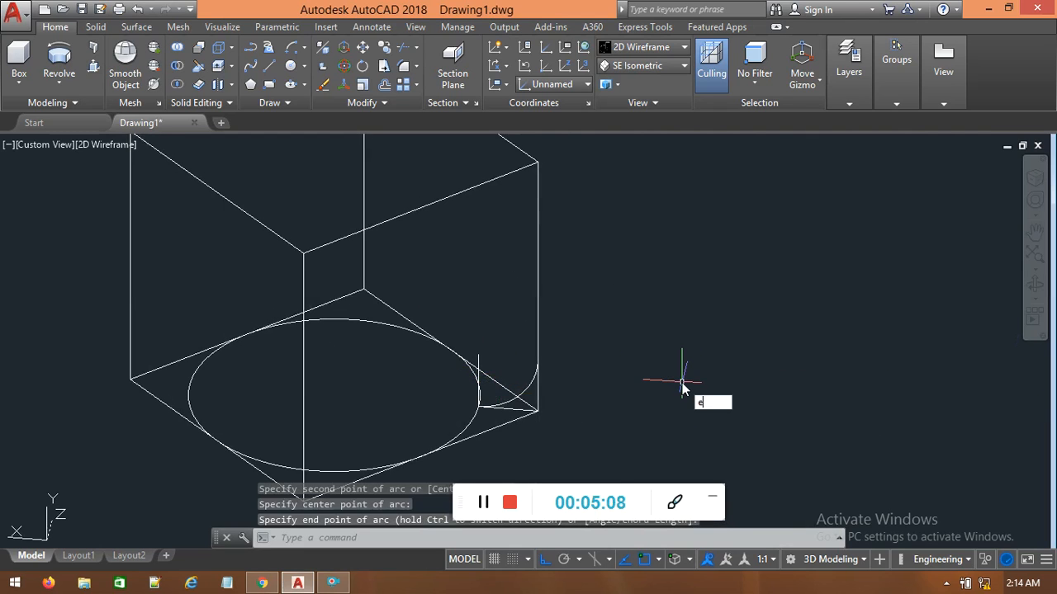
key(Return)
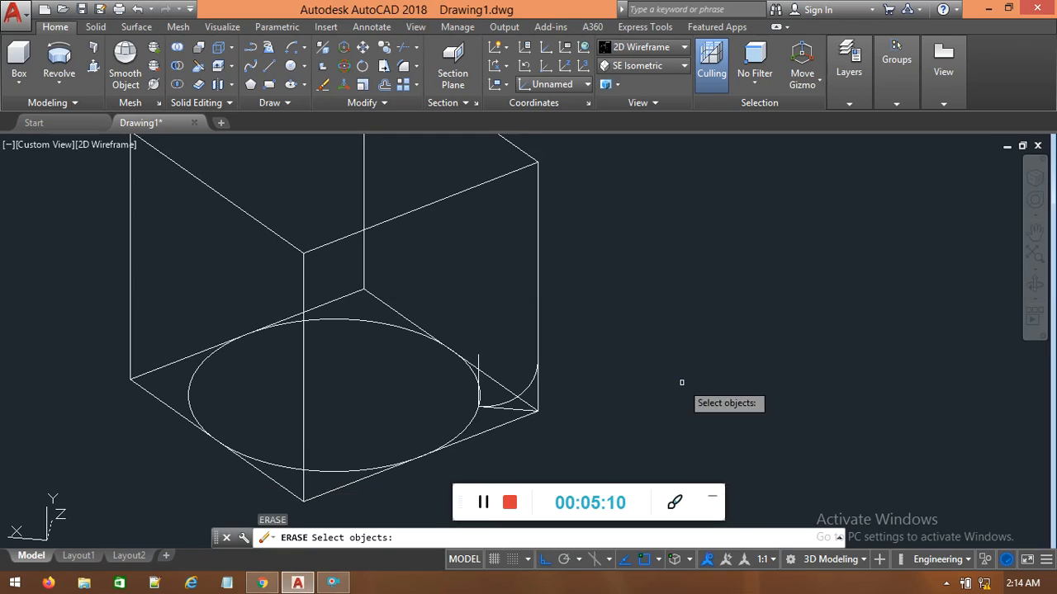
click(477, 360)
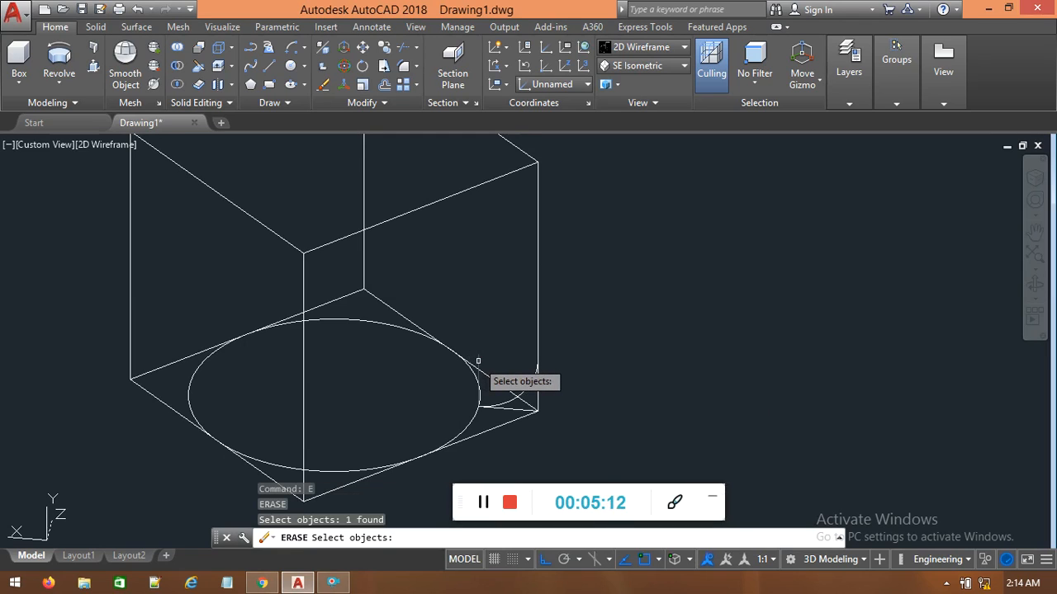
click(514, 410)
scroll(677, 377, down, 3)
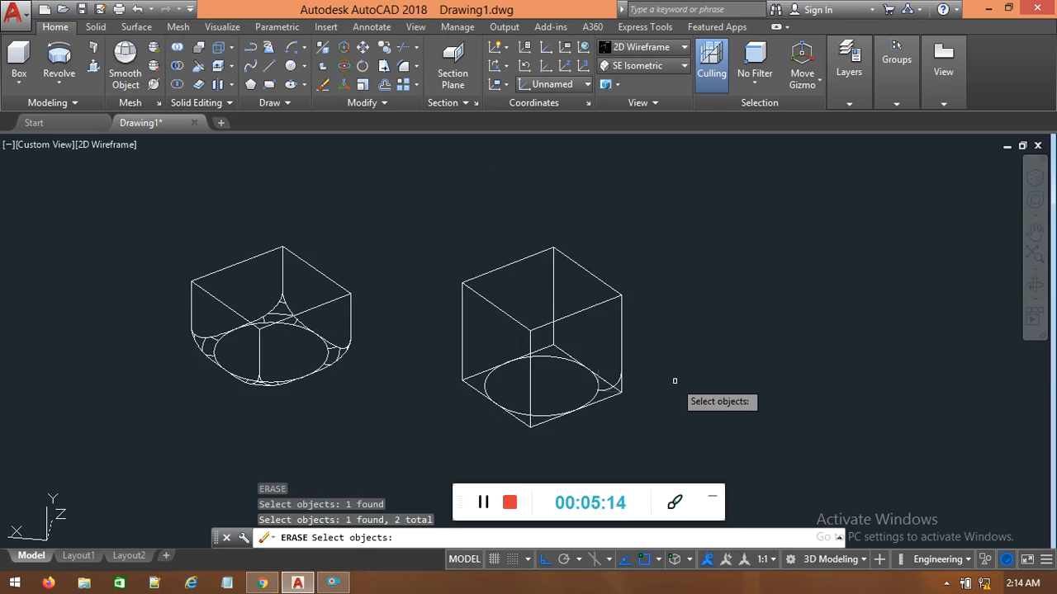
scroll(677, 377, up, 3)
scroll(677, 377, down, 1)
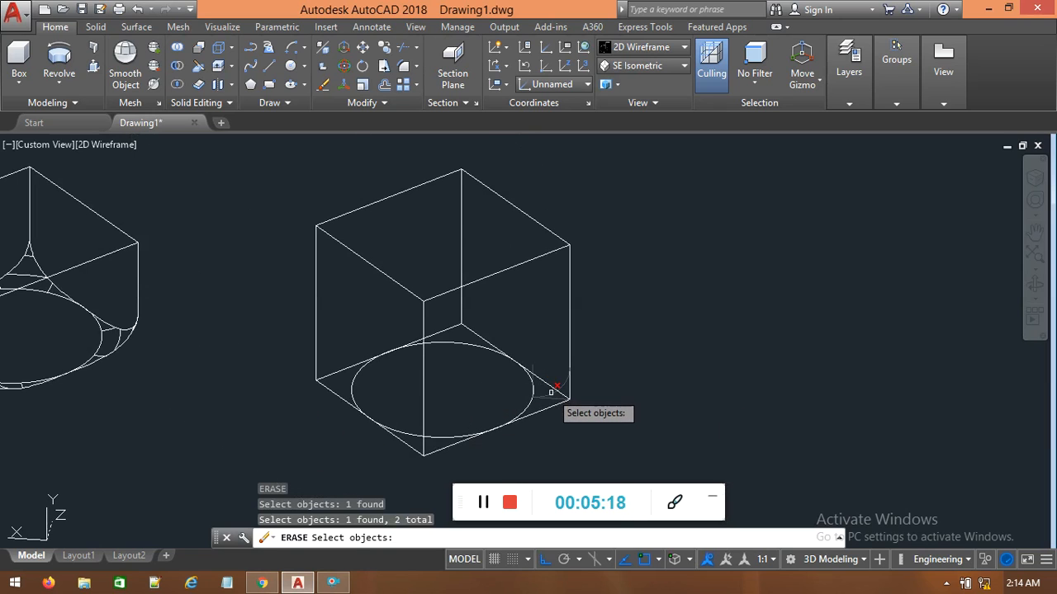
key(Escape)
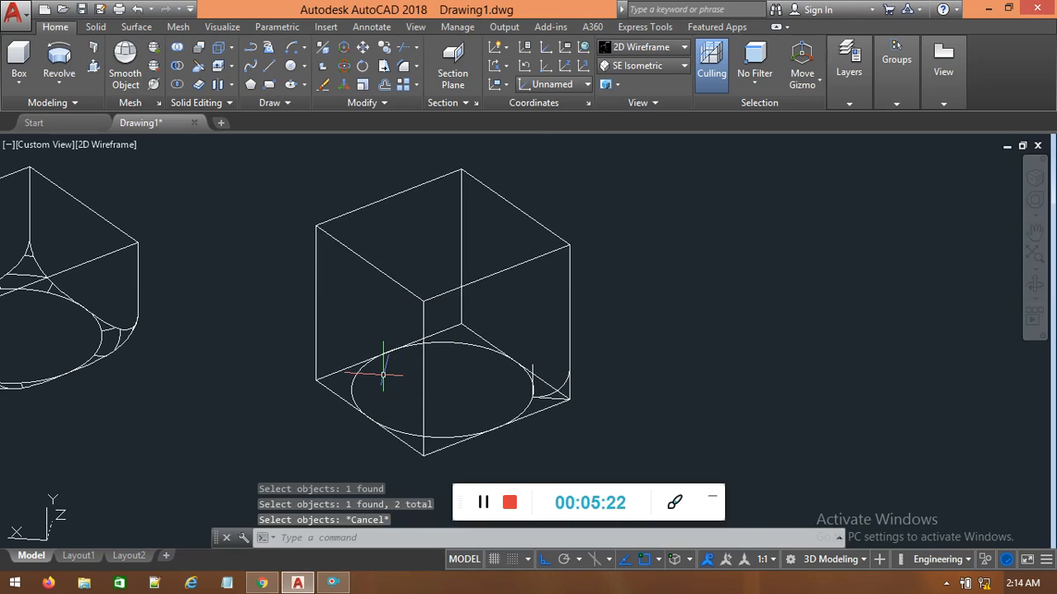
Erase the vertical and horizontal construction segments beside the corner arc
text(e)
key(Return)
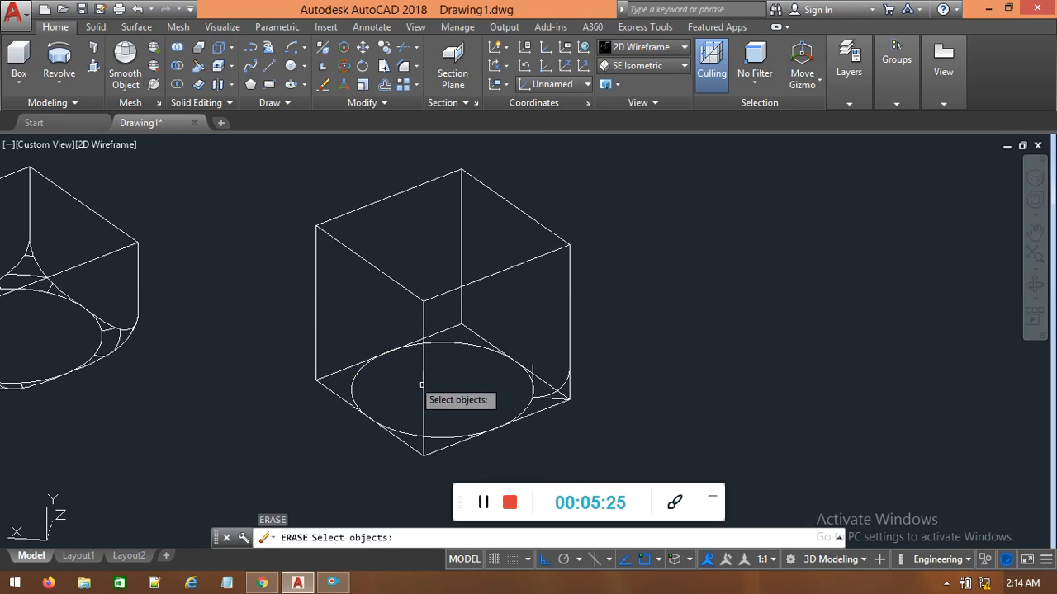
click(532, 365)
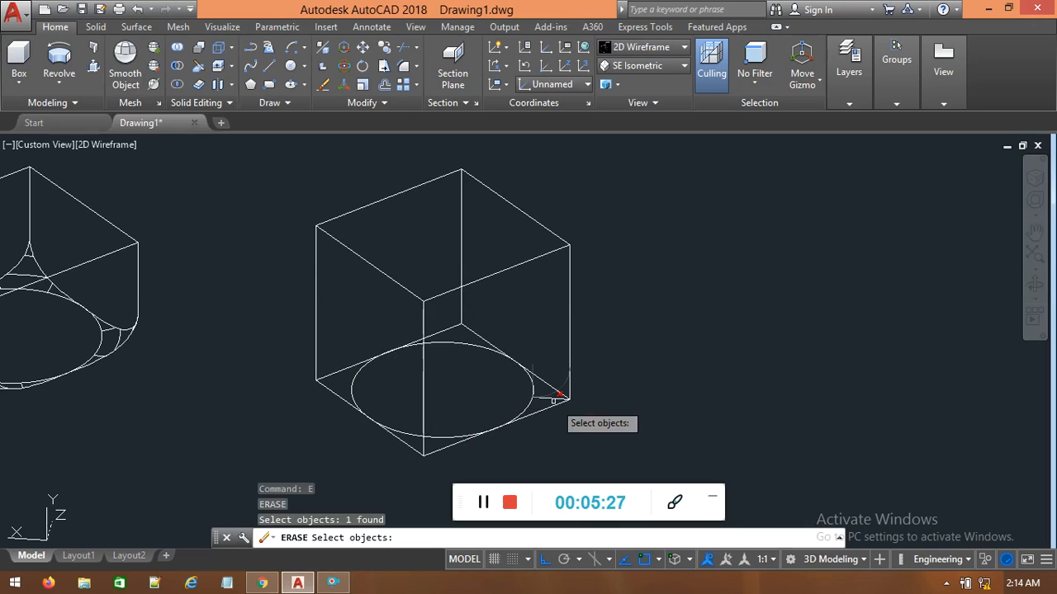
click(558, 395)
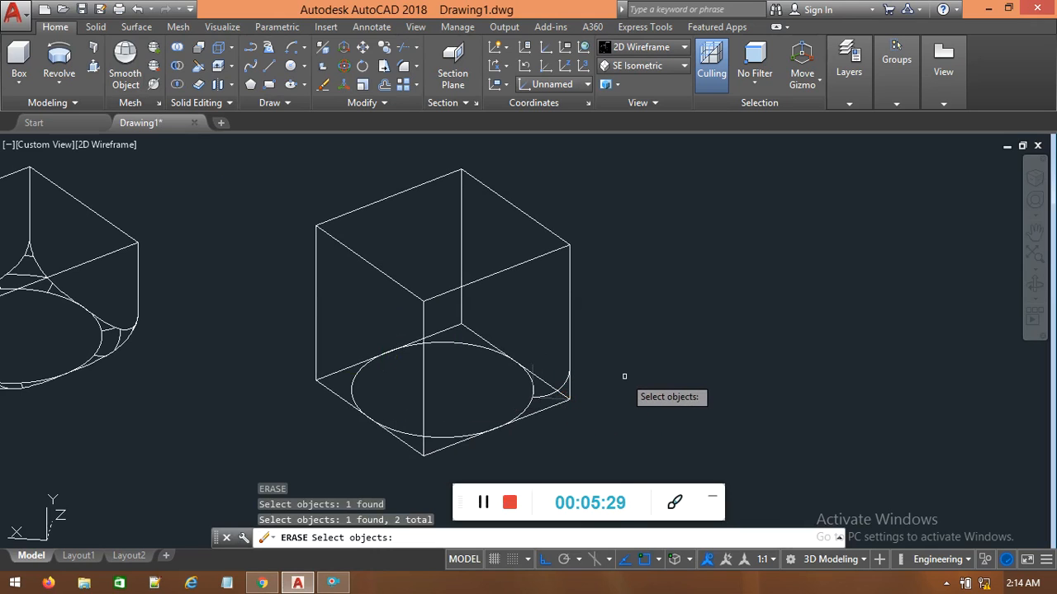
key(Return)
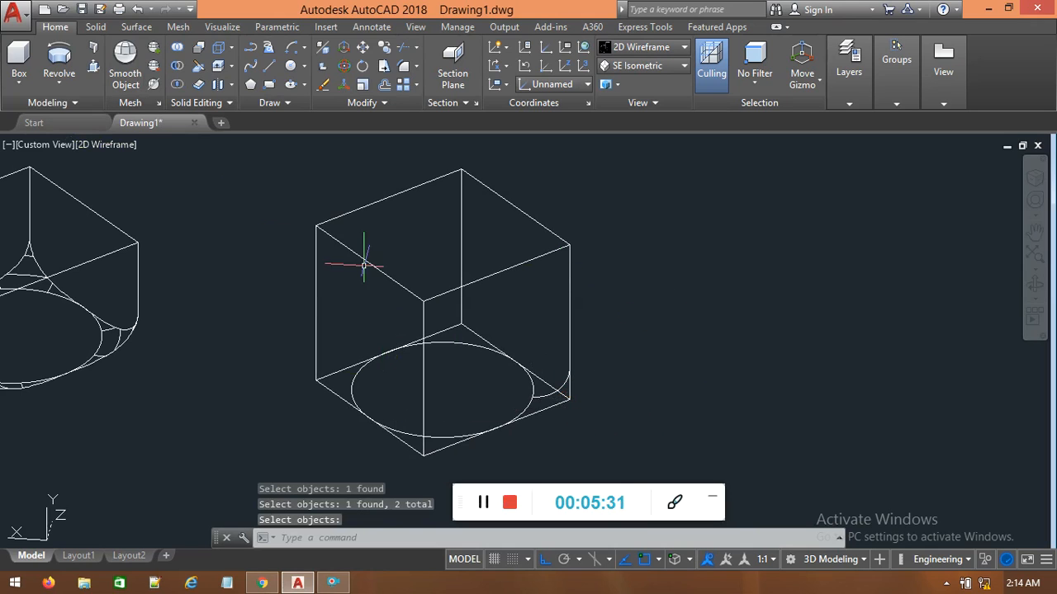
scroll(588, 354, up, 2)
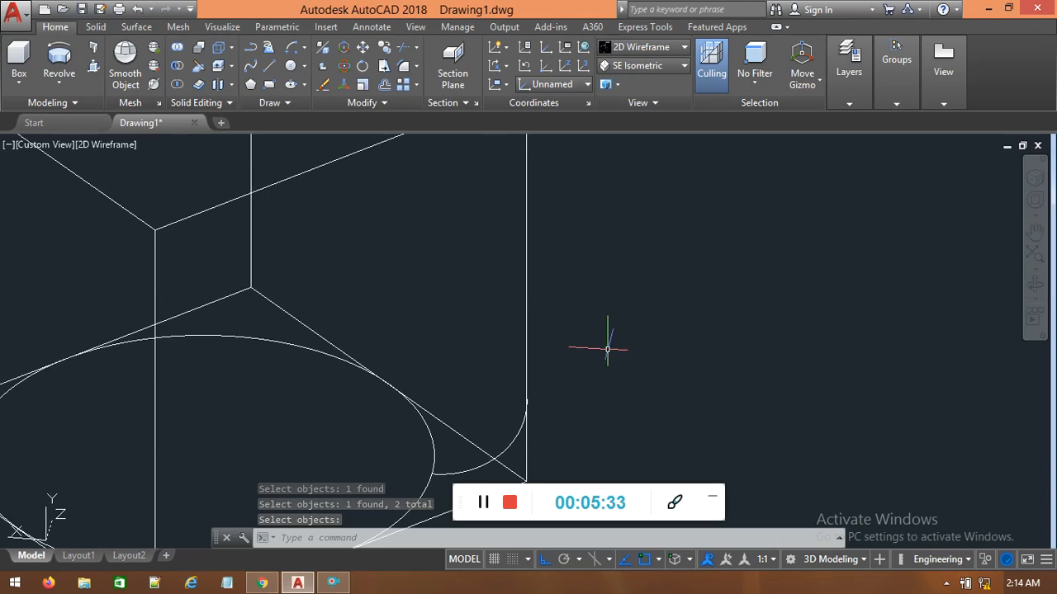
scroll(607, 351, down, 2)
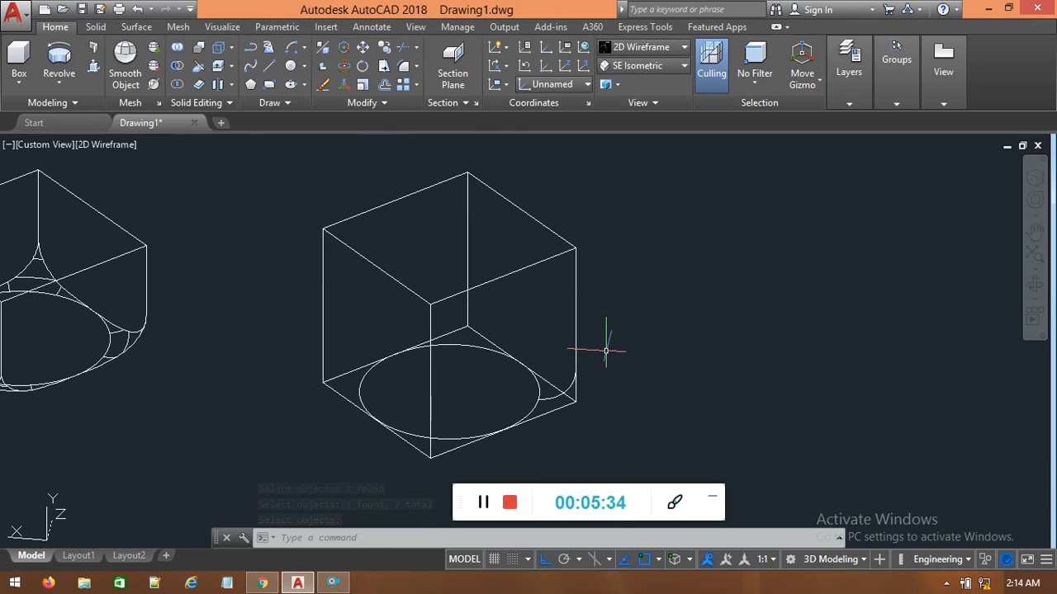
scroll(588, 401, up, 2)
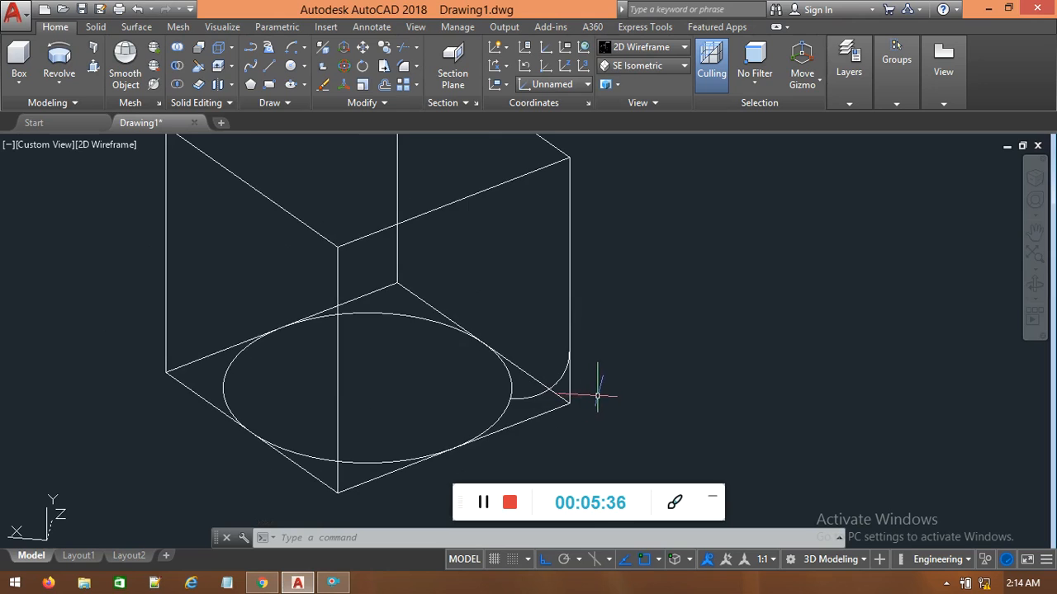
scroll(134, 186, down, 4)
middle_drag(318, 264, 449, 317)
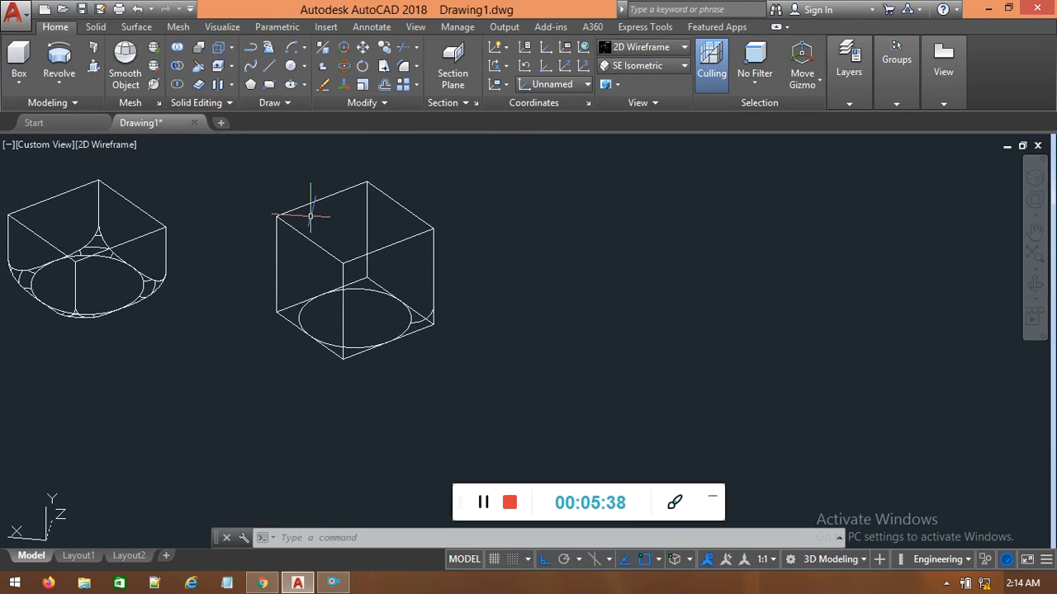
Revolve the corner arc 360 degrees about a vertical axis through the base circle's centre
click(59, 59)
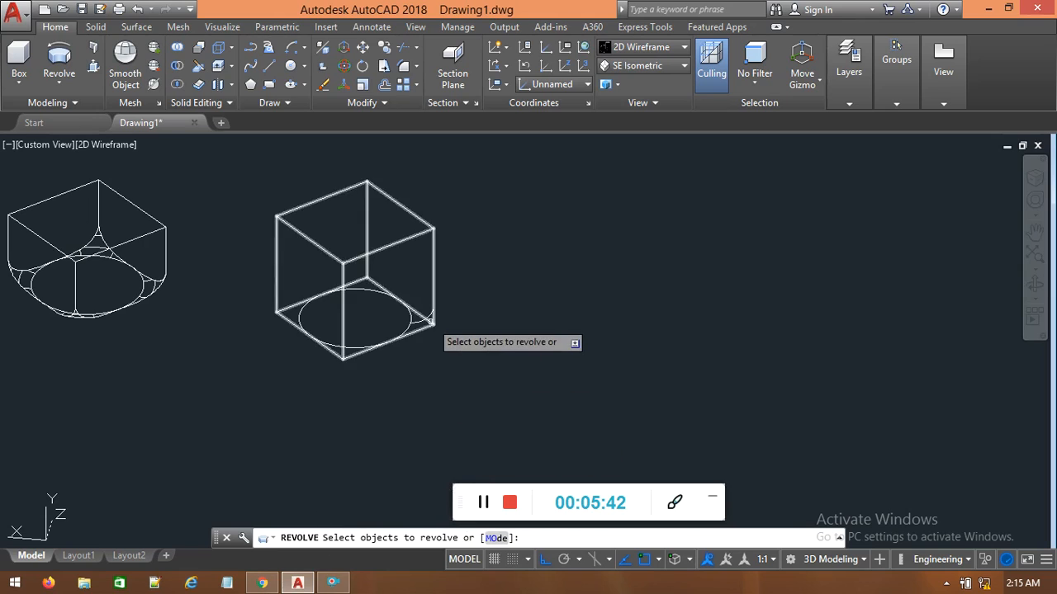
scroll(426, 317, up, 2)
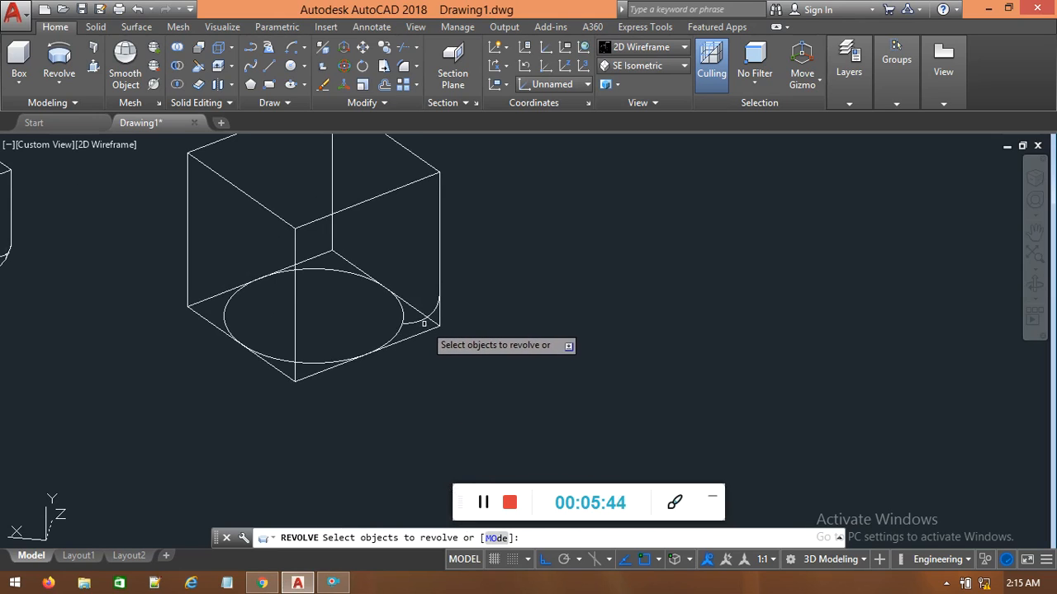
scroll(420, 322, up, 2)
click(437, 310)
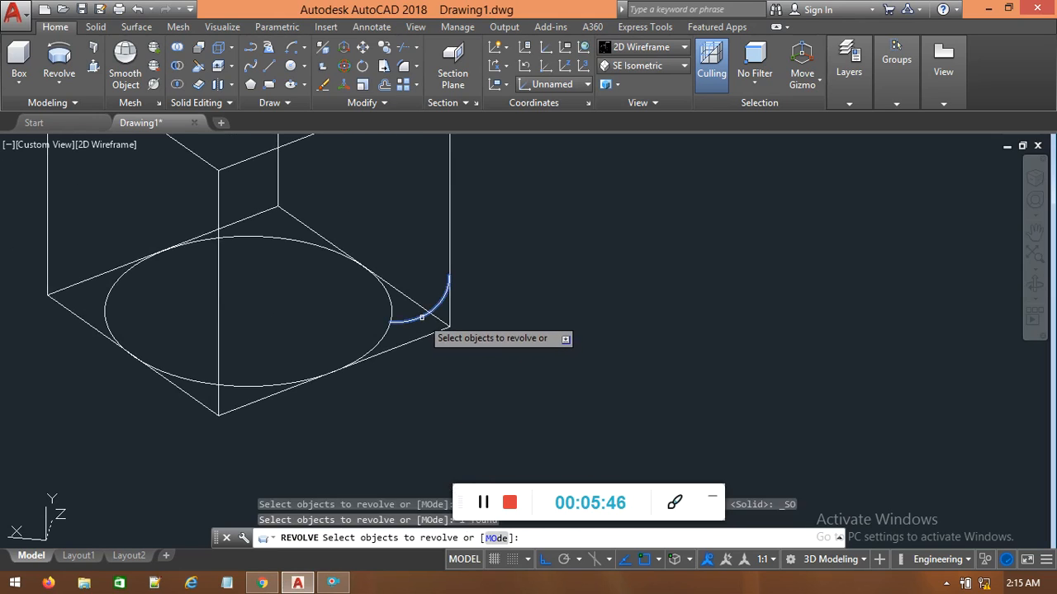
right_click(470, 327)
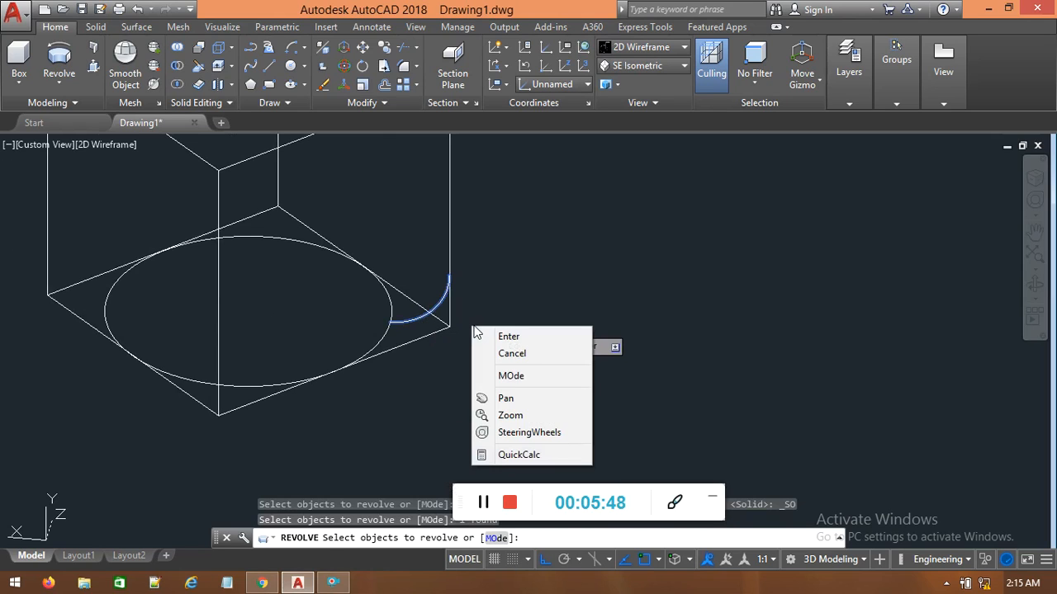
click(494, 336)
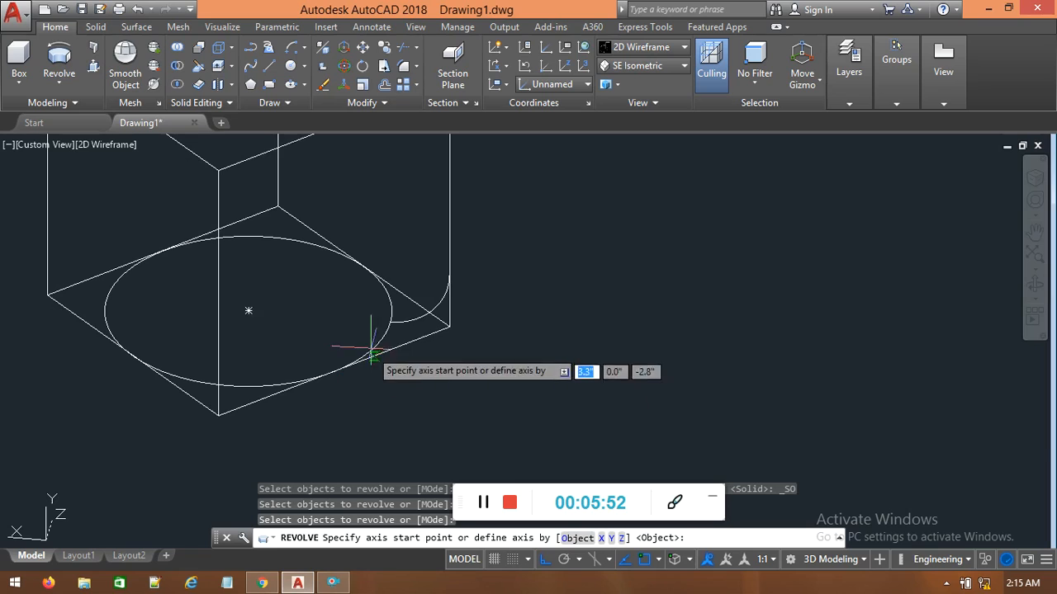
click(248, 313)
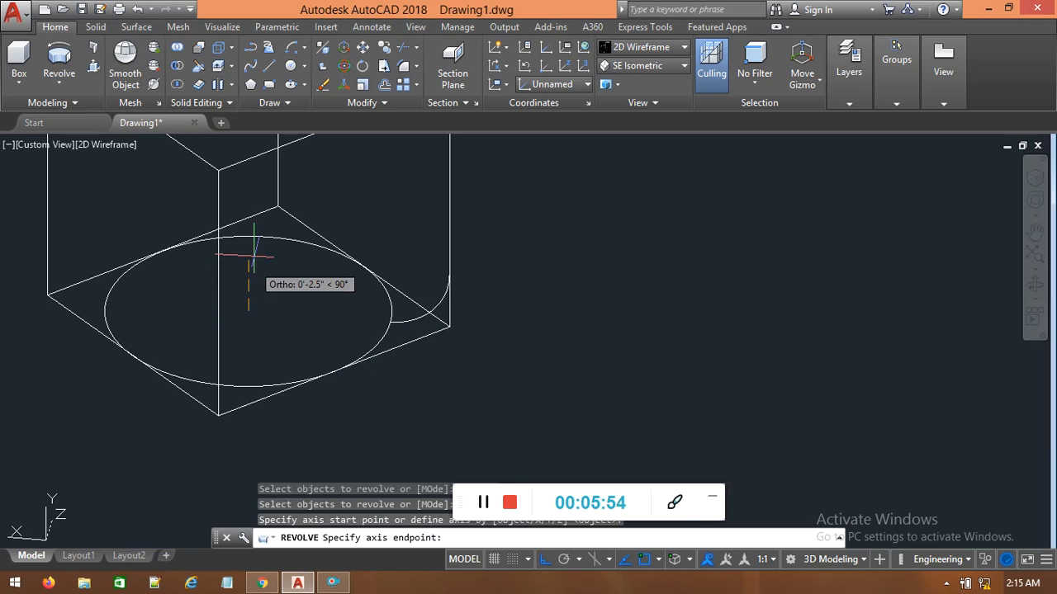
middle_drag(256, 212, 279, 354)
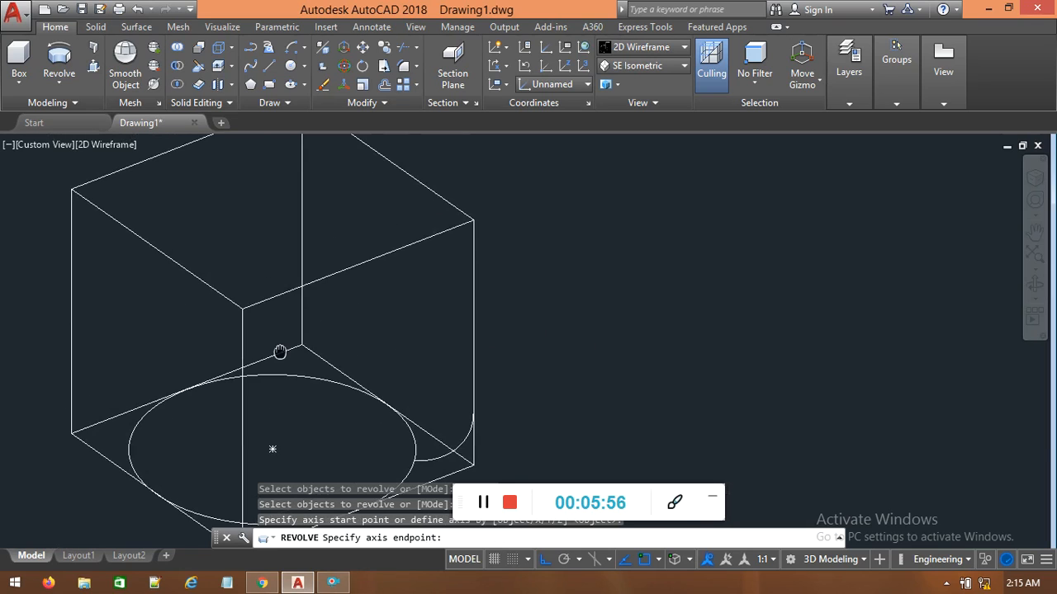
click(264, 221)
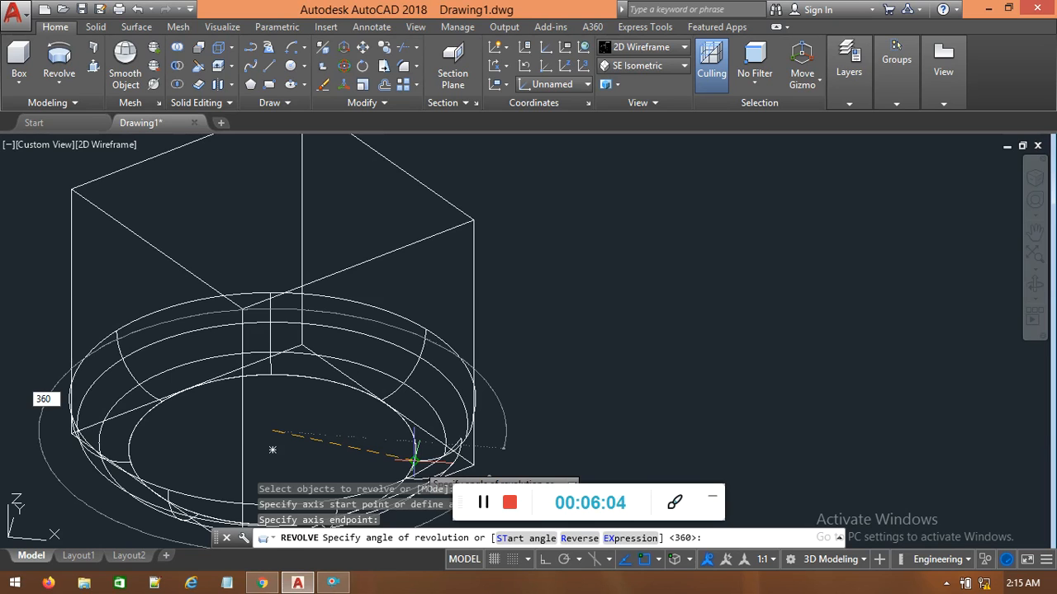
middle_drag(622, 391, 638, 248)
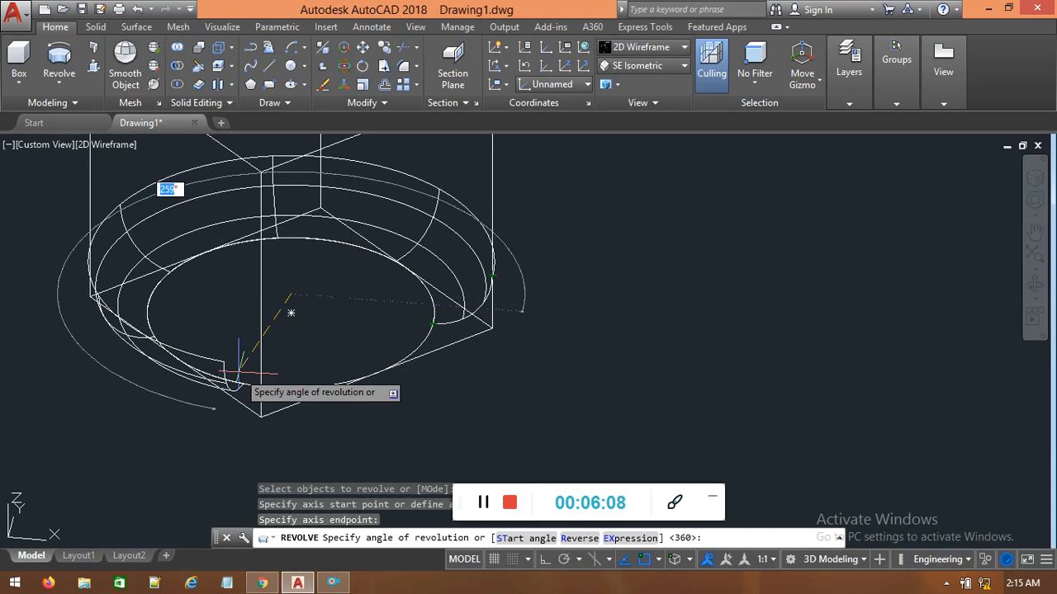
key(Return)
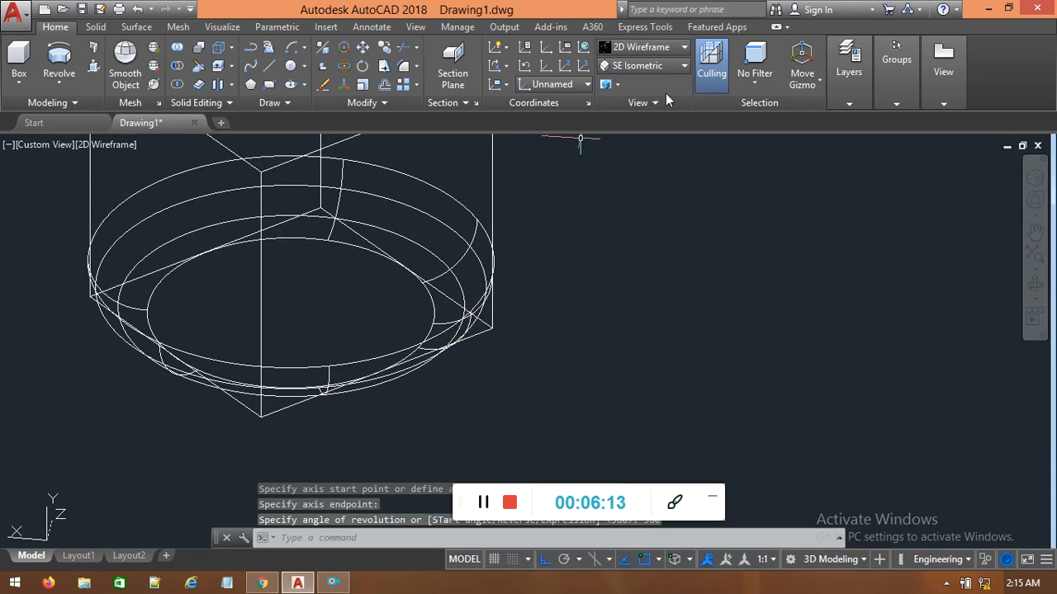
Set the visual style to Shaded with edges
click(682, 49)
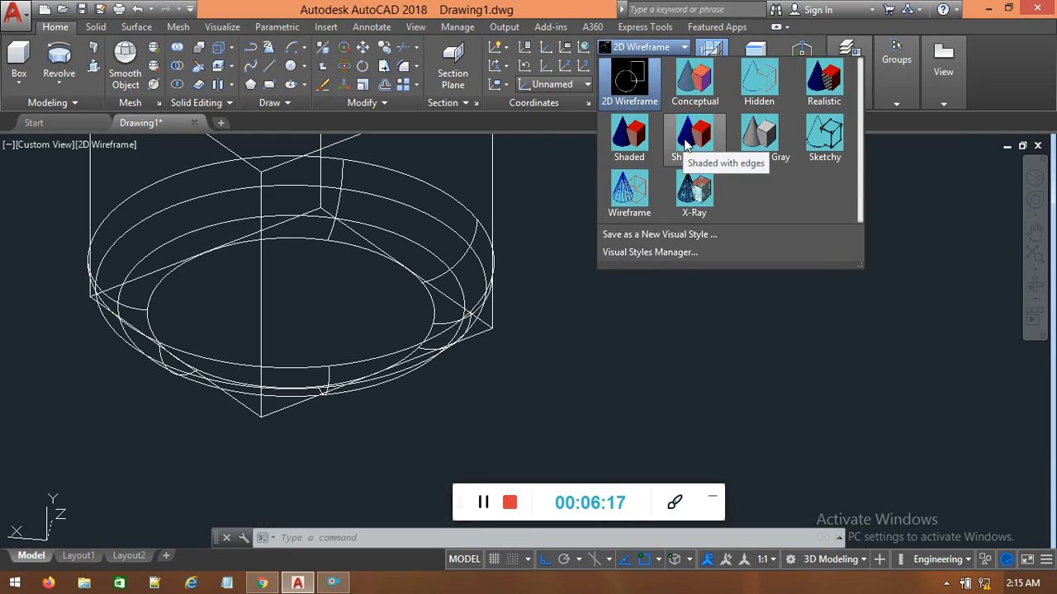
click(684, 145)
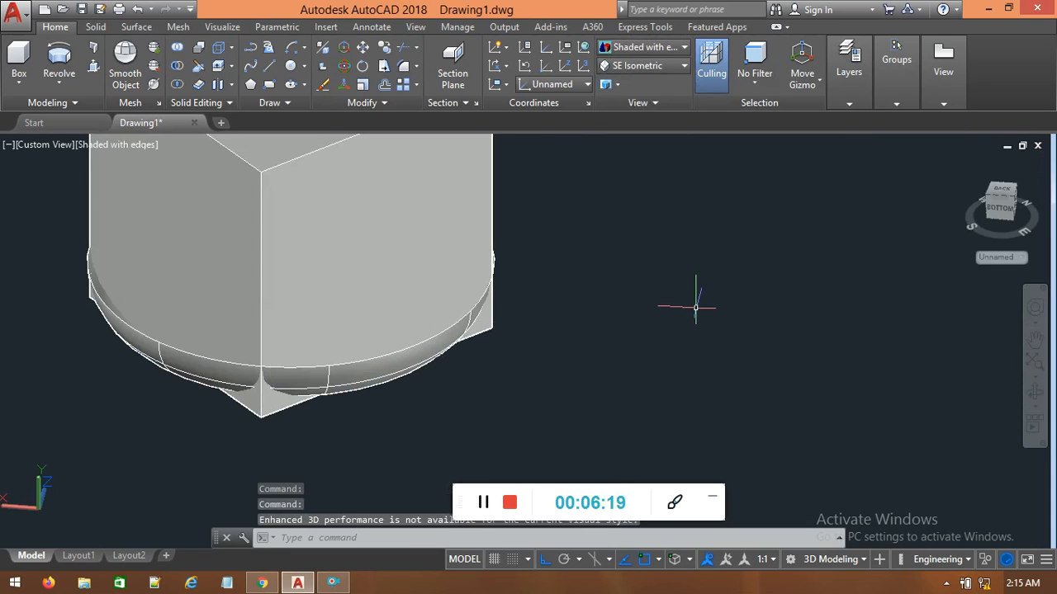
scroll(727, 339, down, 2)
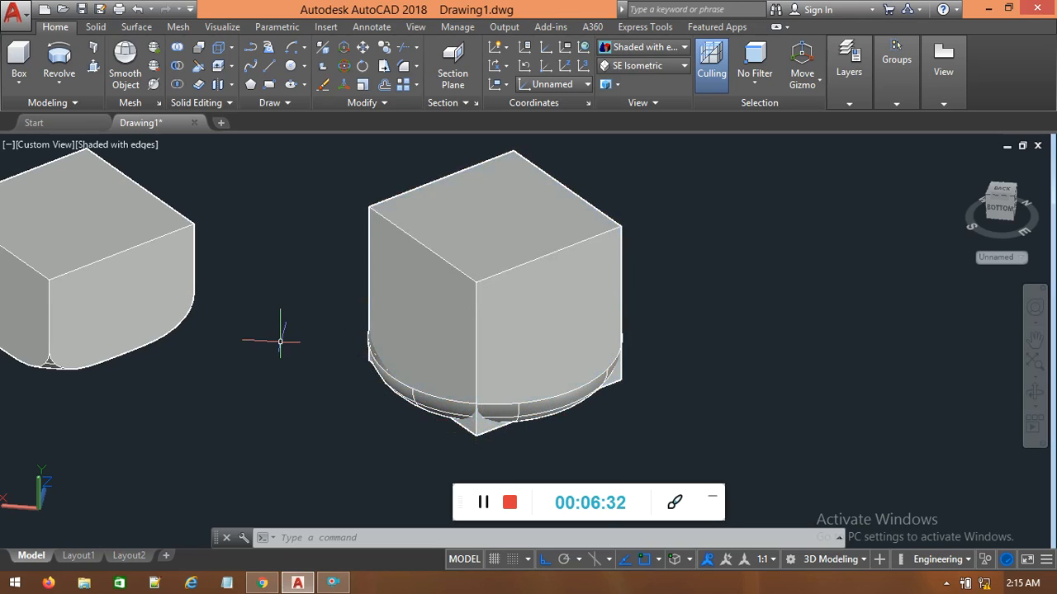
Slice the cube using the revolved arc surface as the cutting surface and keep only the main upper body
click(197, 68)
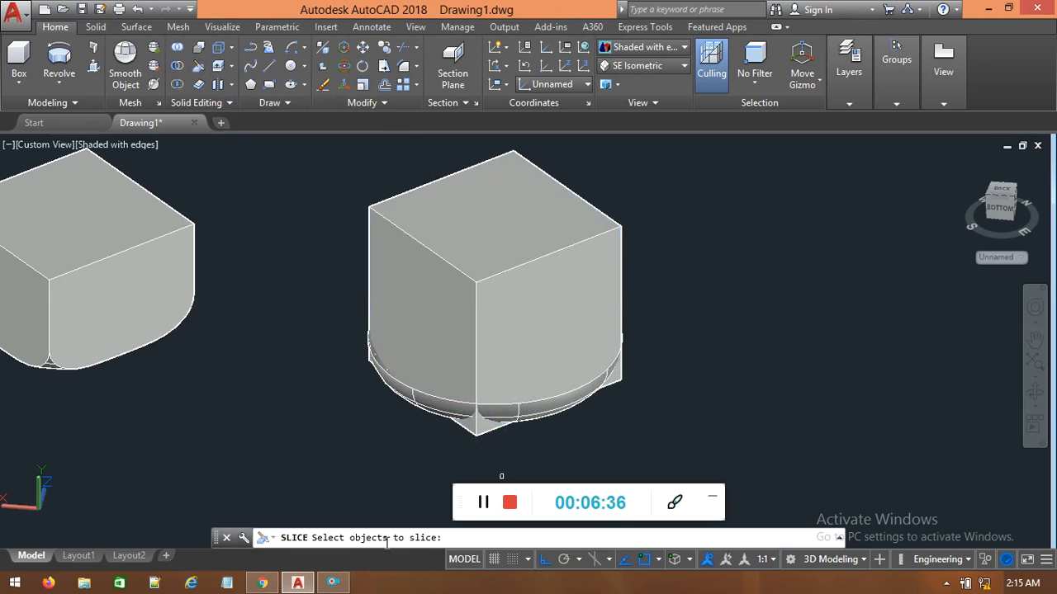
click(535, 306)
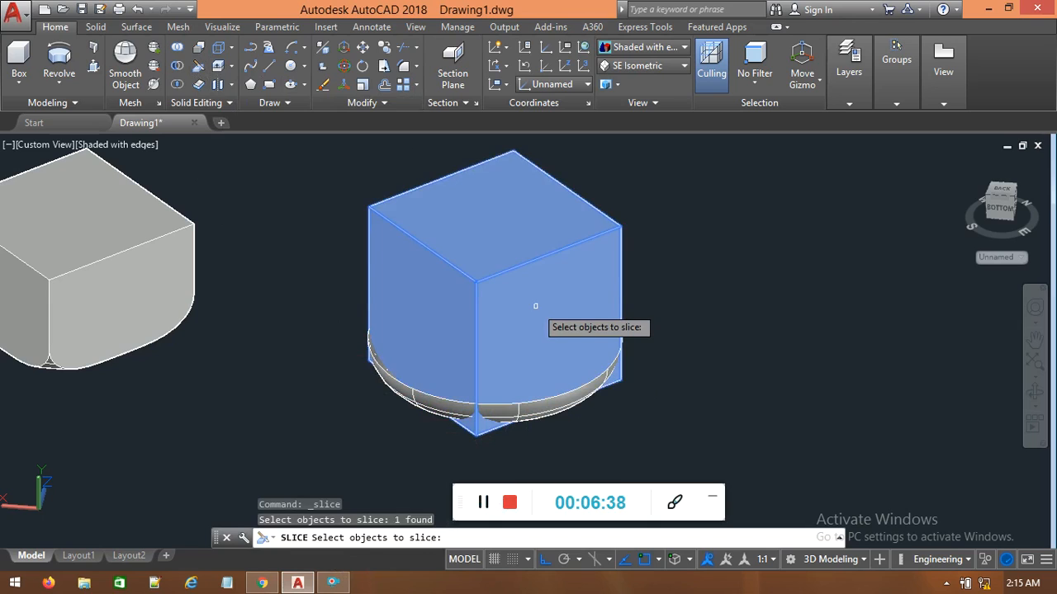
key(Return)
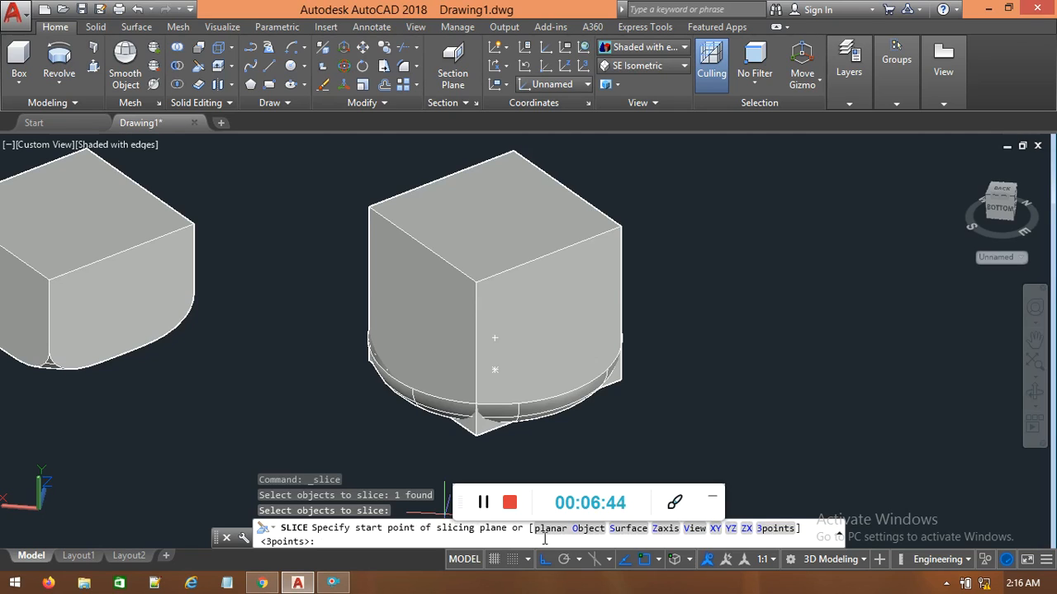
click(629, 530)
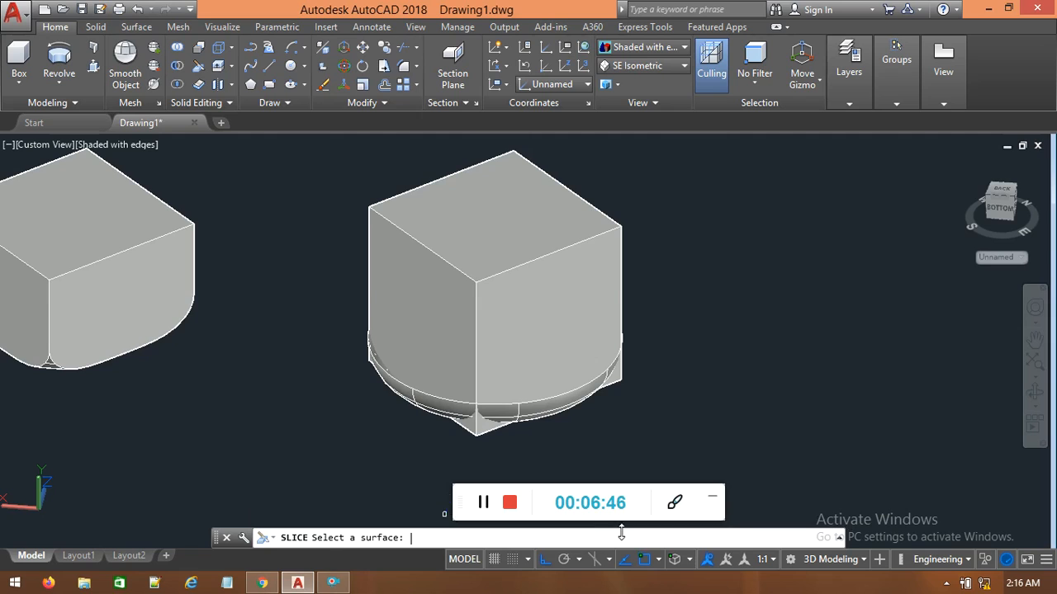
click(555, 403)
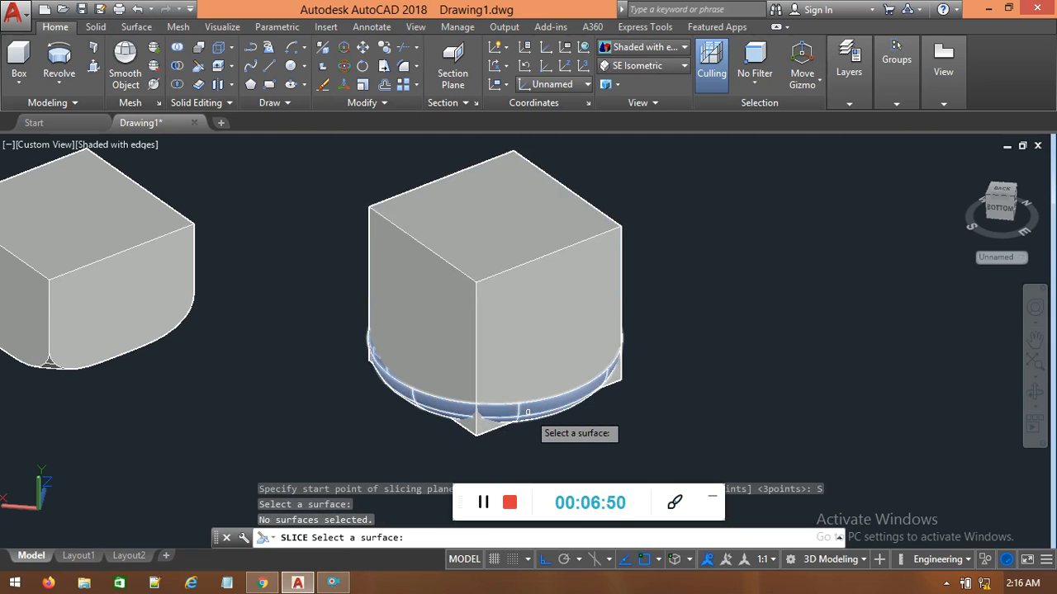
click(528, 412)
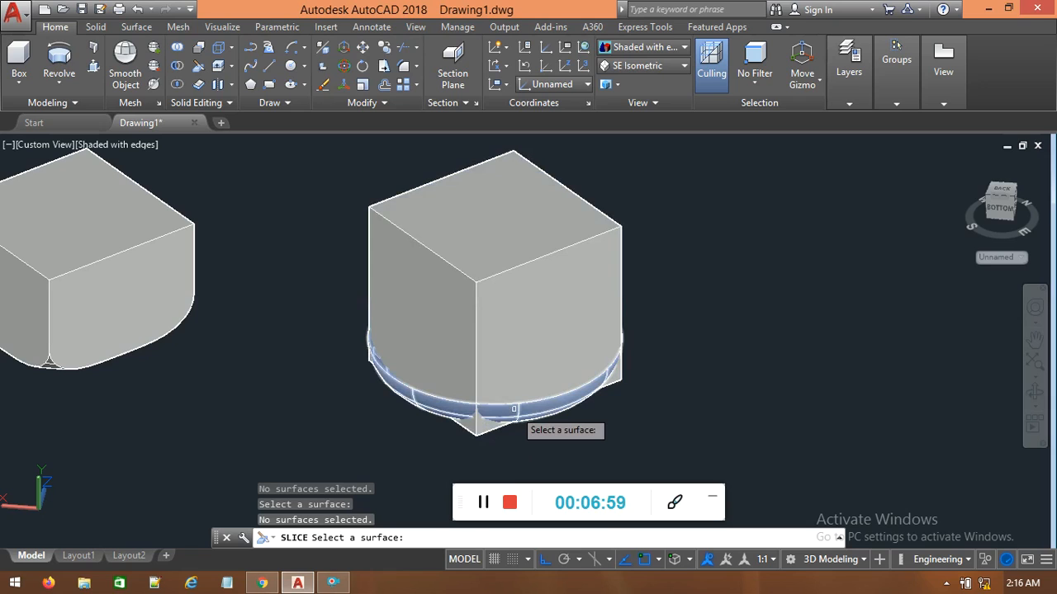
click(514, 408)
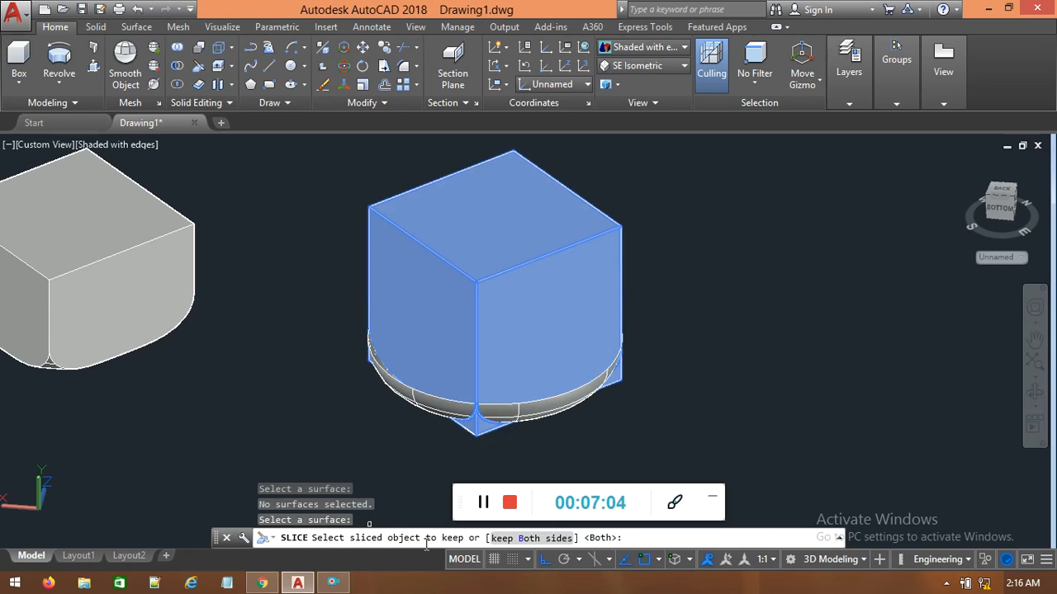
click(498, 331)
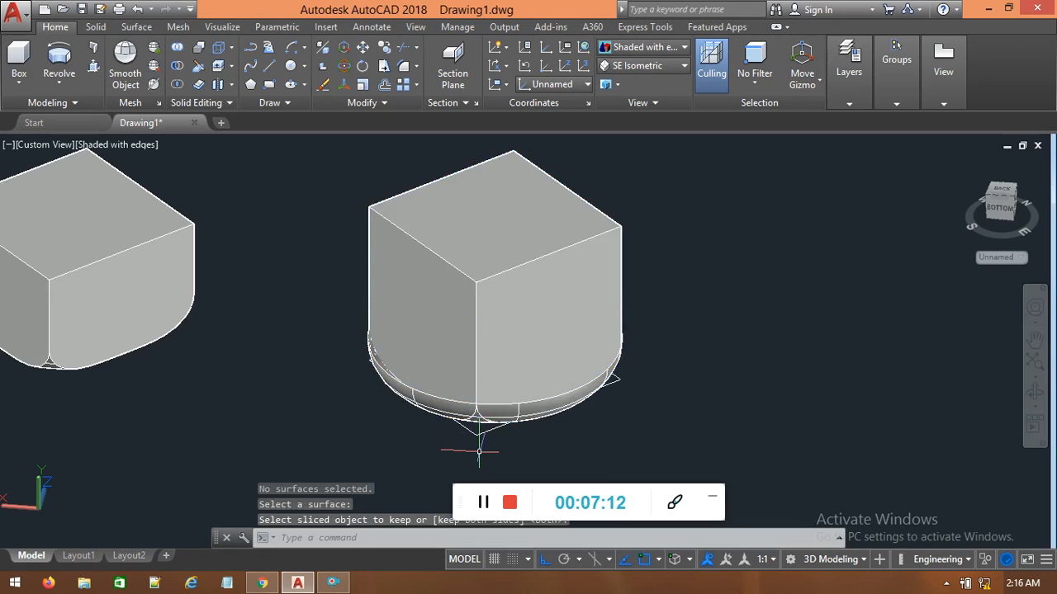
right_click(416, 455)
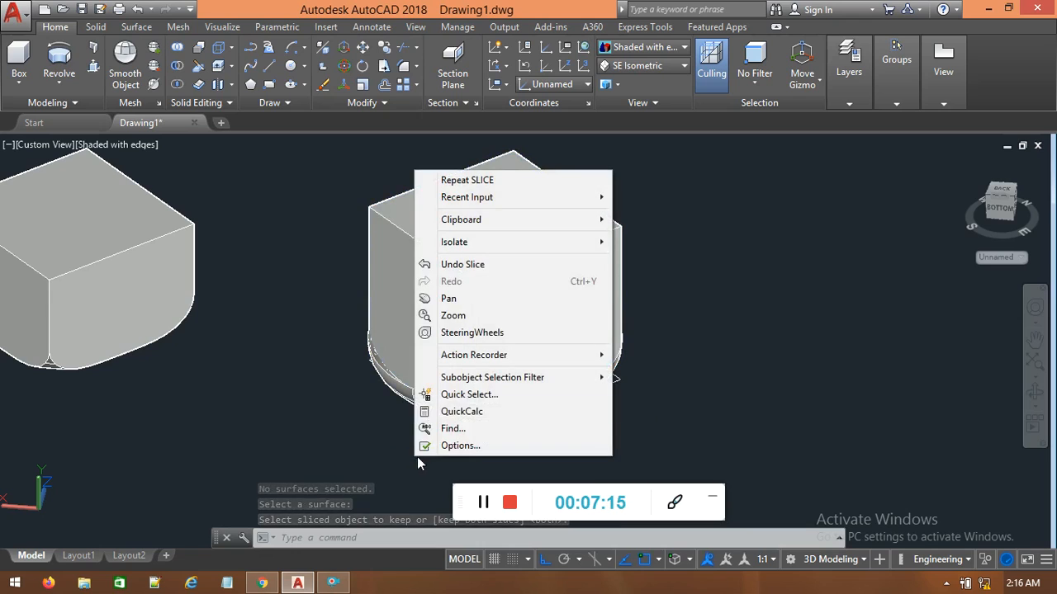
click(322, 353)
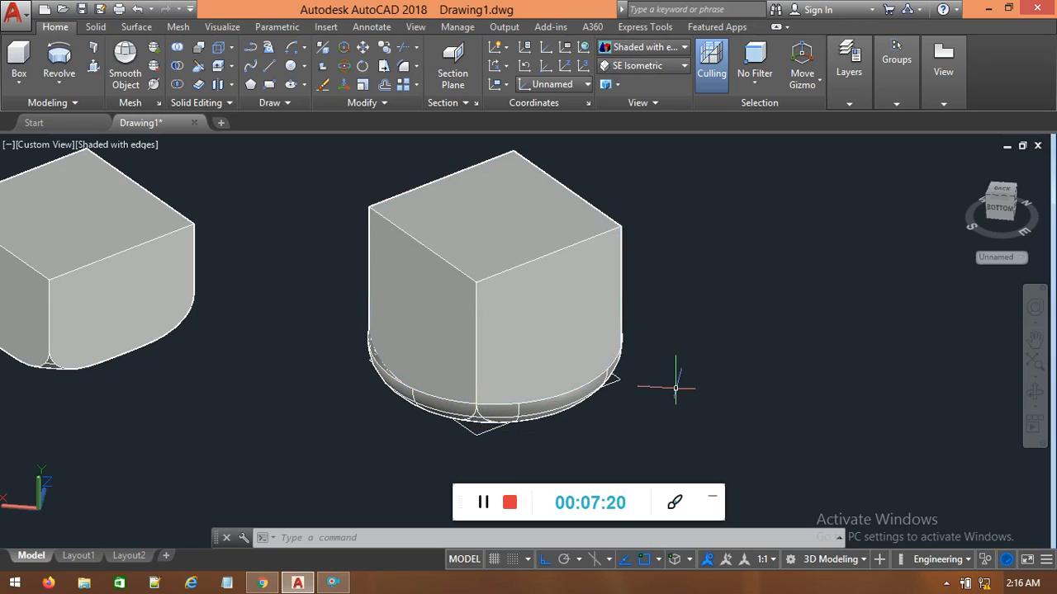
Orbit to a lower side view of the sliced cube and erase the revolved surface around its base
scroll(672, 366, up, 3)
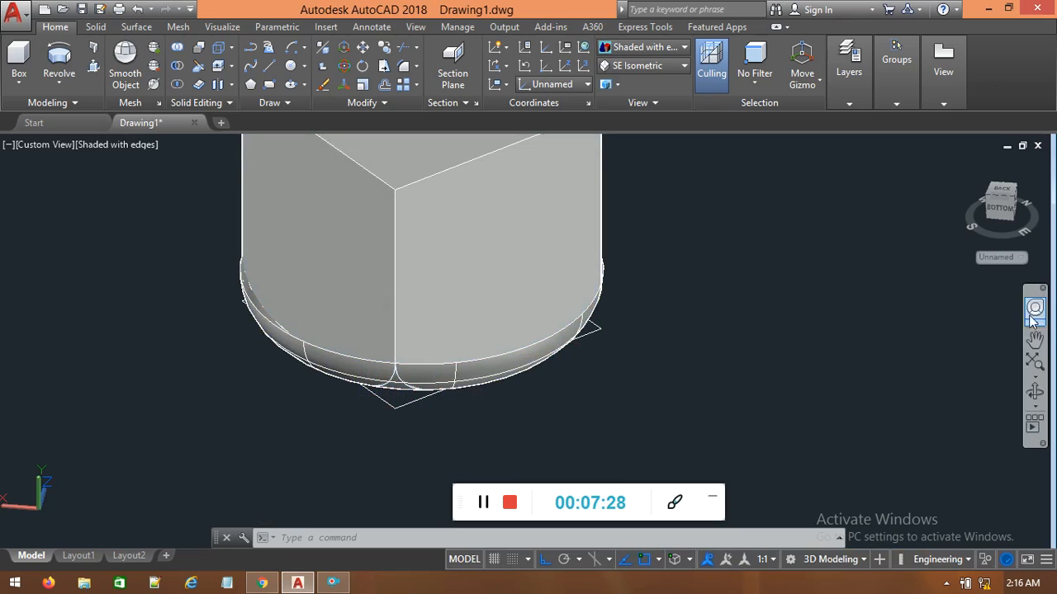
click(1034, 394)
drag(632, 372, 602, 344)
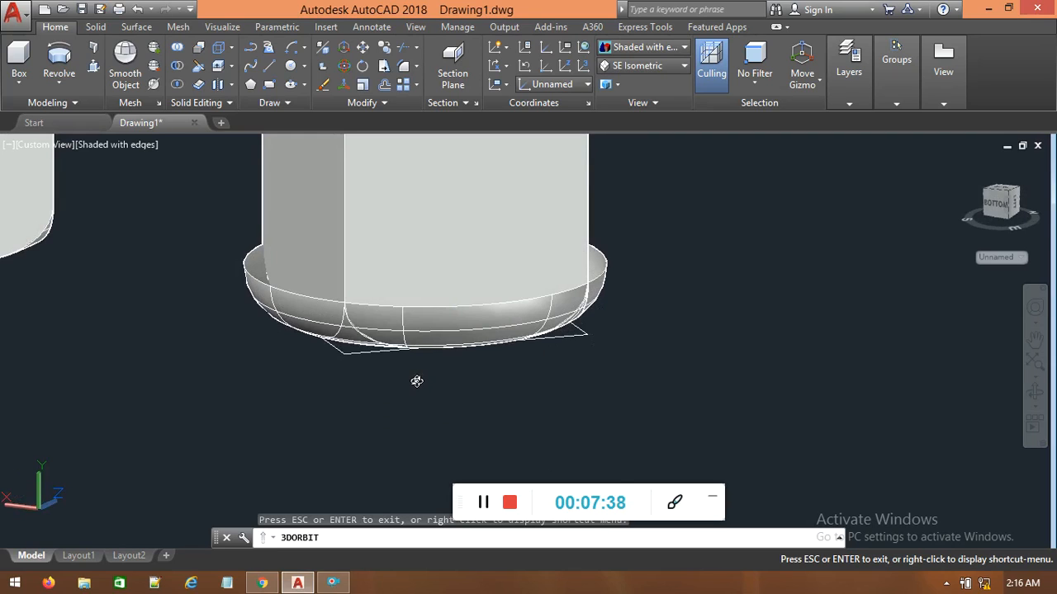
key(Escape)
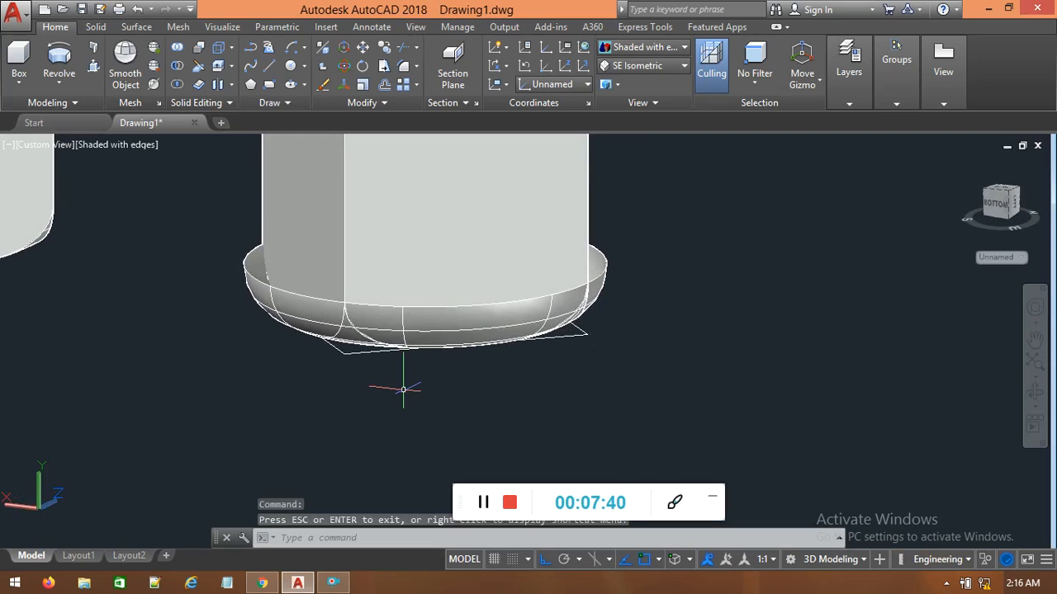
text(ERASE)
key(Return)
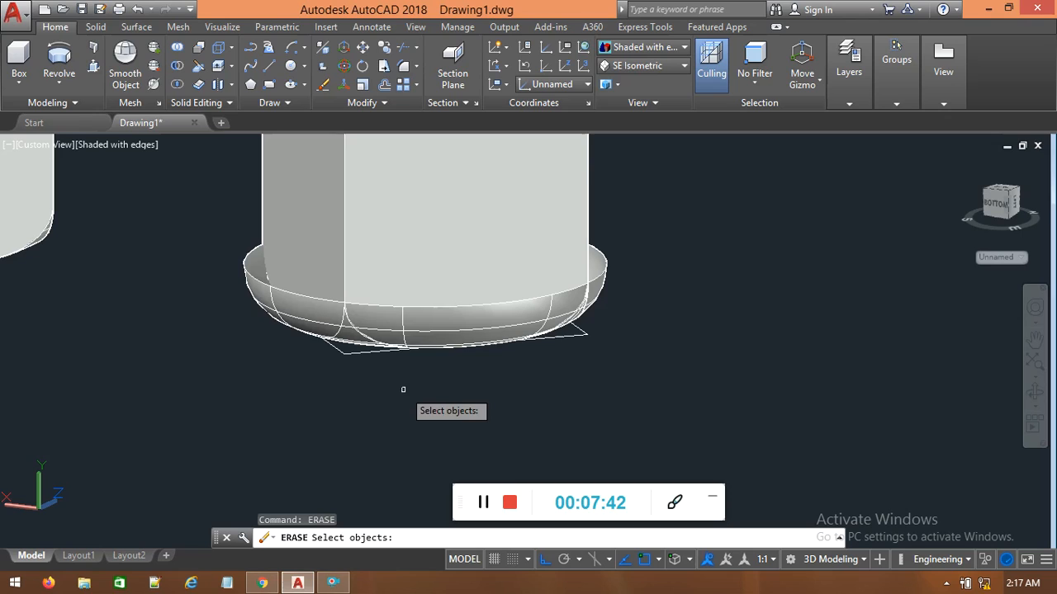
click(465, 306)
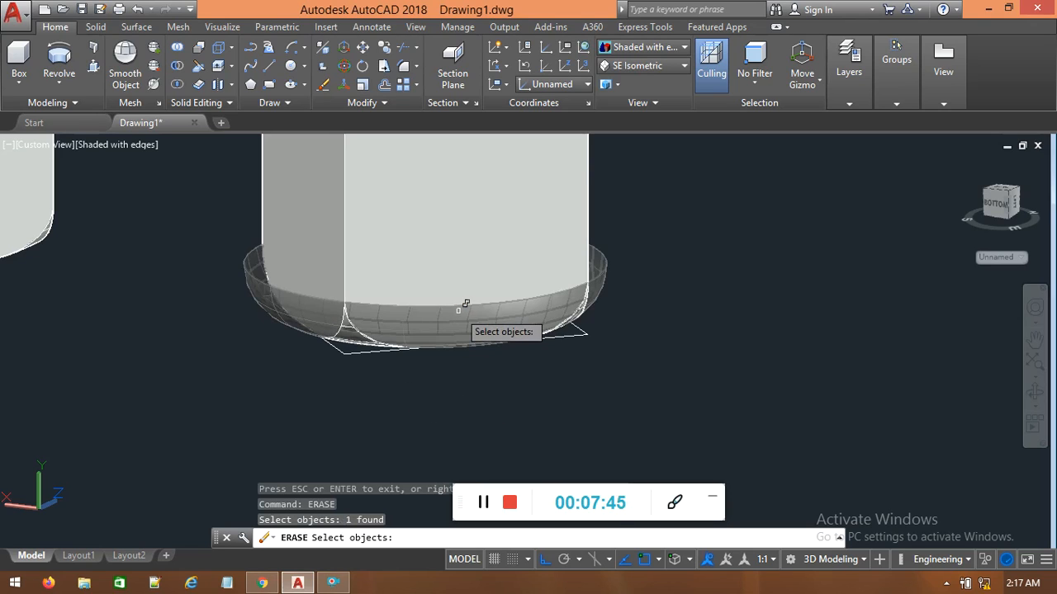
key(Return)
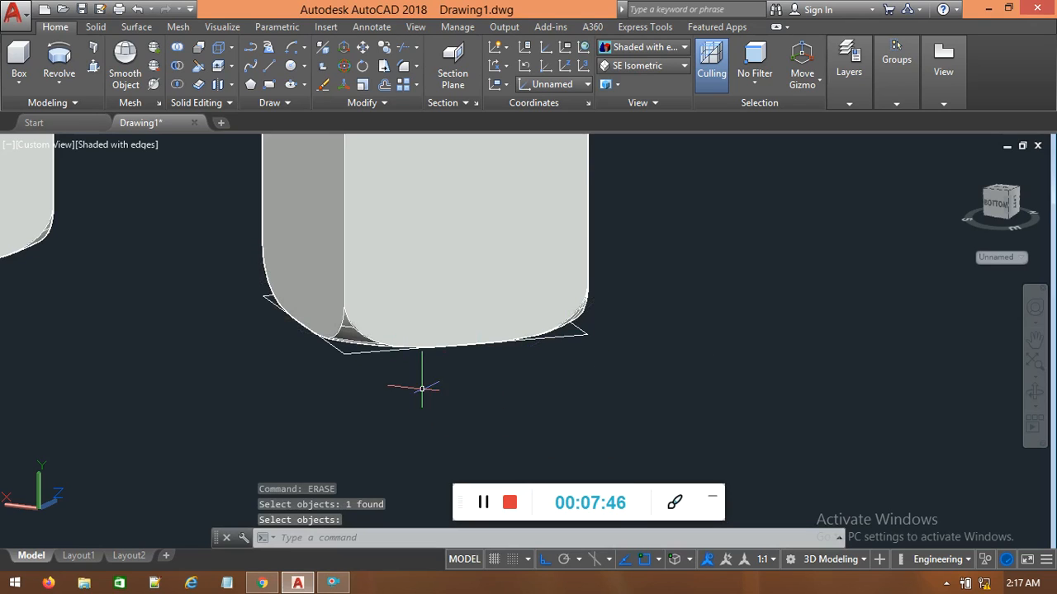
Orbit around the sliced cube to examine its rounded bottom corners and the leftover base outline
scroll(584, 351, up, 3)
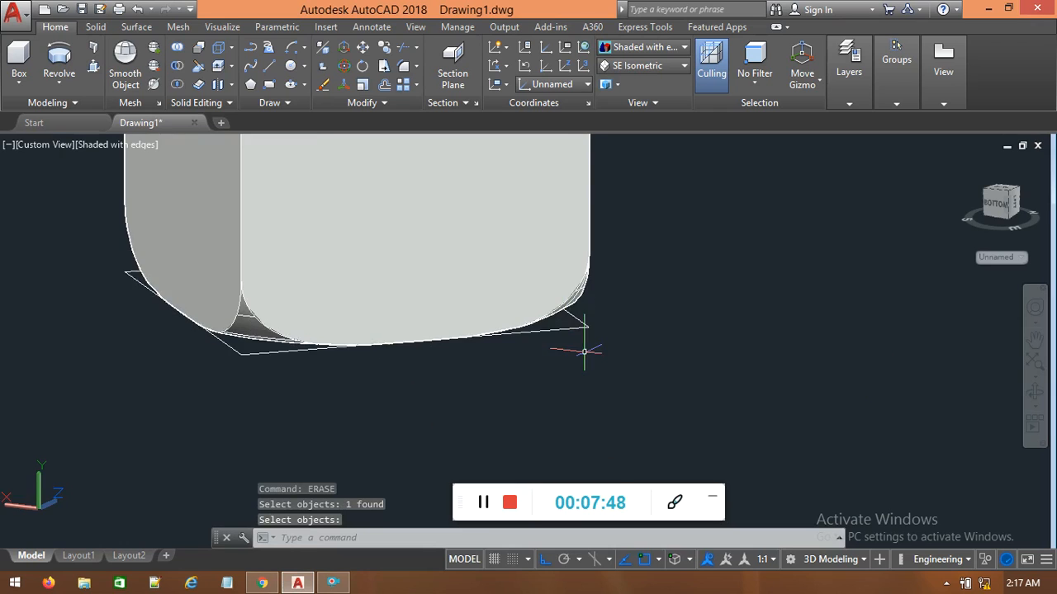
scroll(1029, 403, down, 4)
click(1042, 395)
drag(845, 392, 616, 425)
key(Escape)
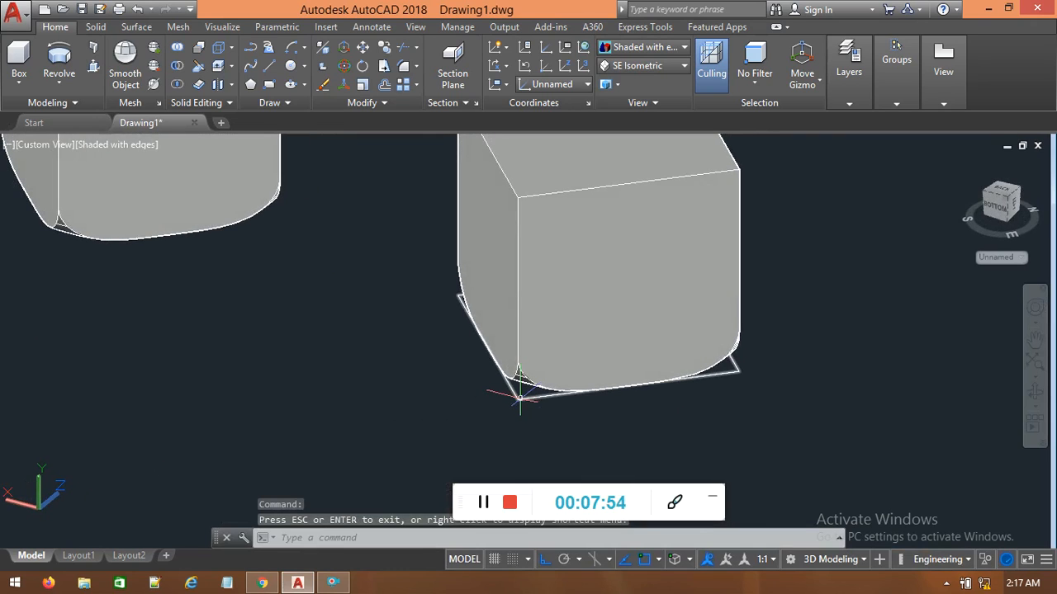
Erase the leftover square outline around the sliced cube's base and set the visual style to Shaded
click(521, 398)
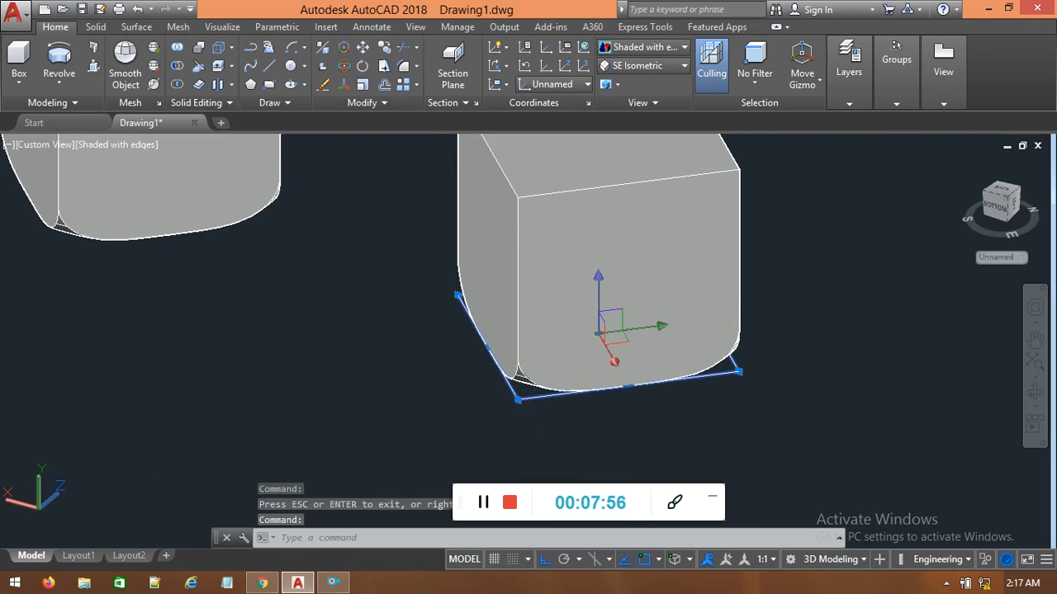
key(Delete)
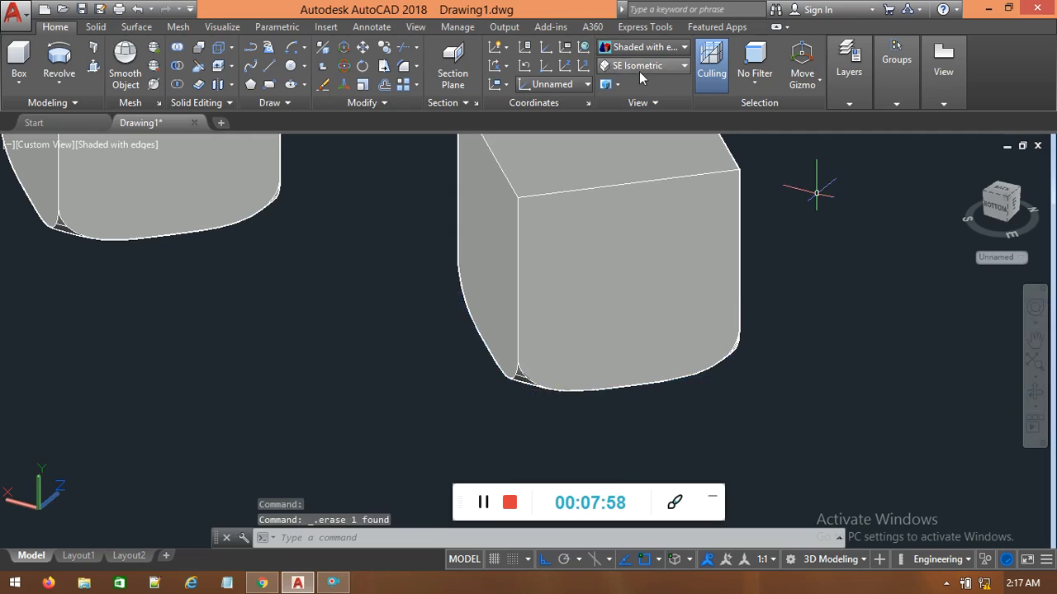
click(648, 47)
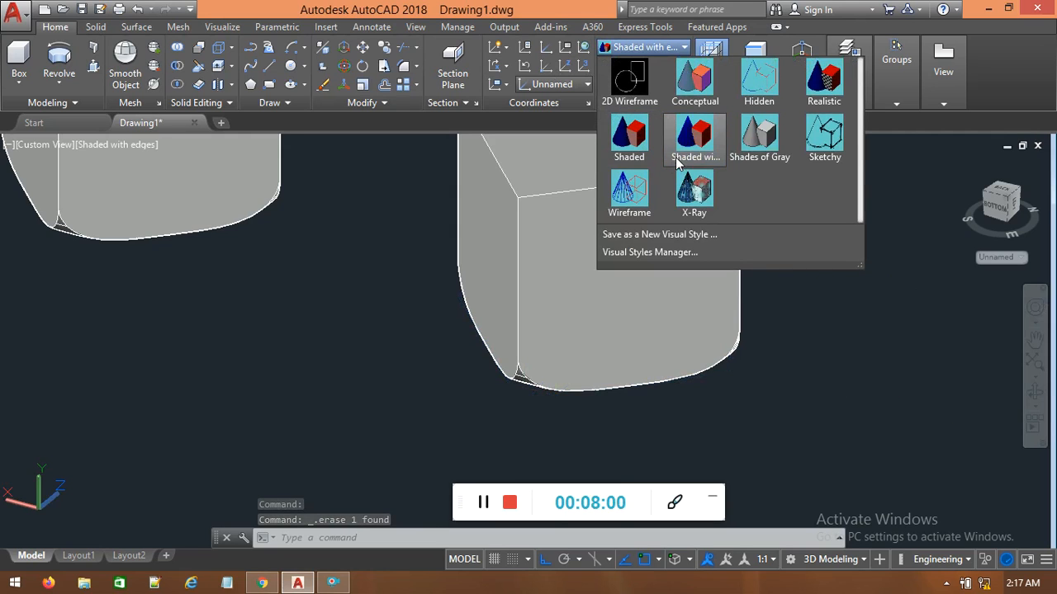
click(629, 136)
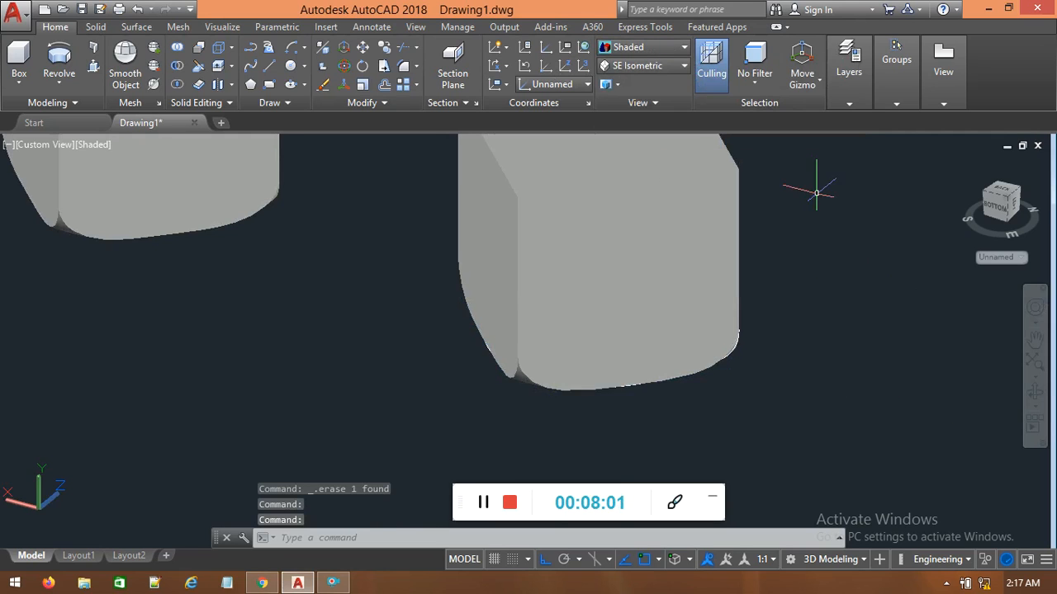
Move the sliced solid along the Z axis, clear of the circle and arc at its base
click(1037, 398)
drag(831, 396, 701, 315)
key(Escape)
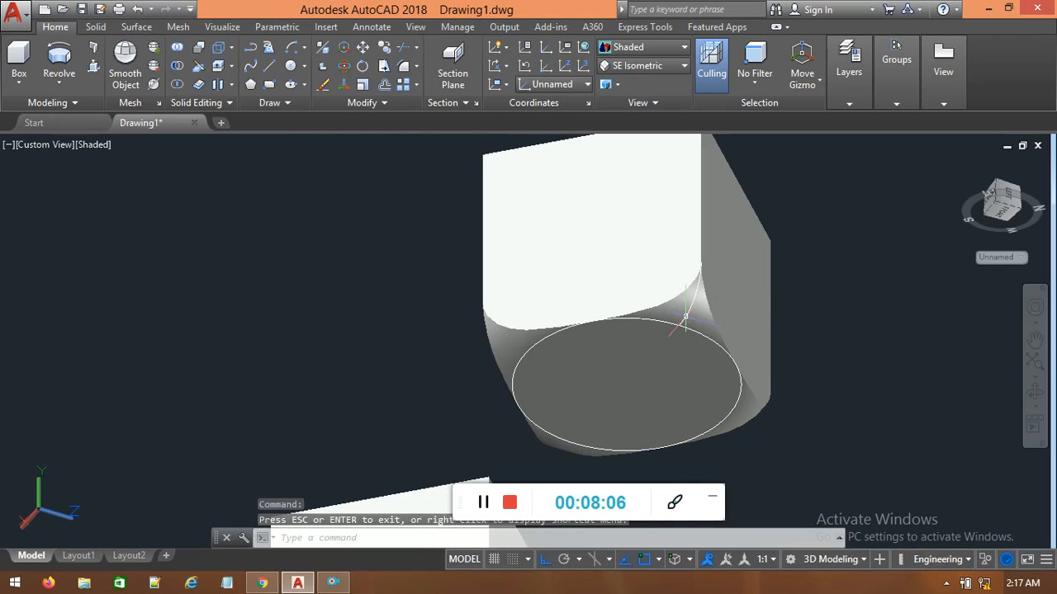
click(362, 48)
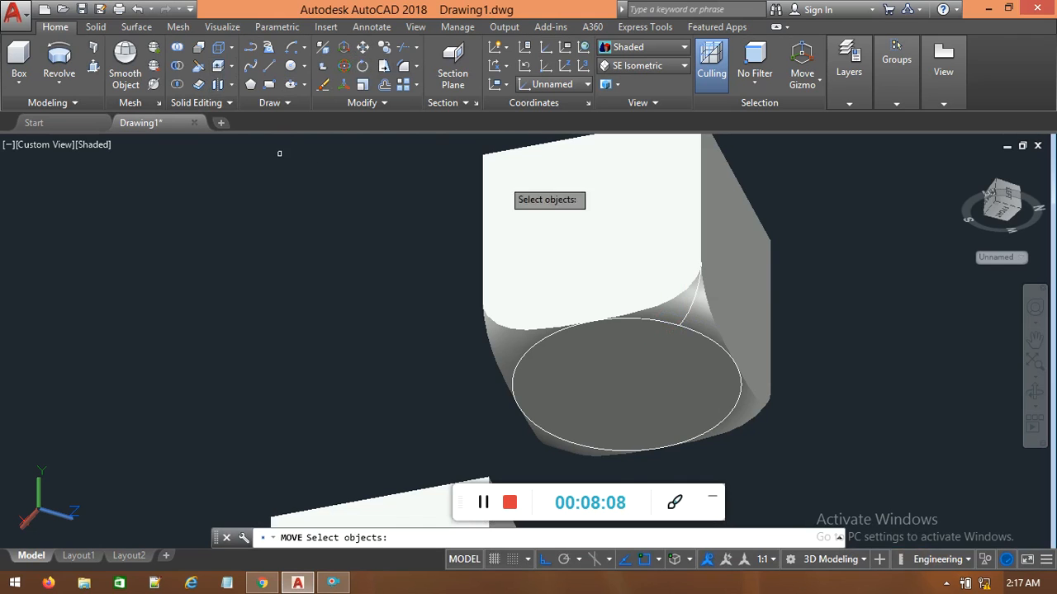
click(568, 209)
key(Return)
click(648, 264)
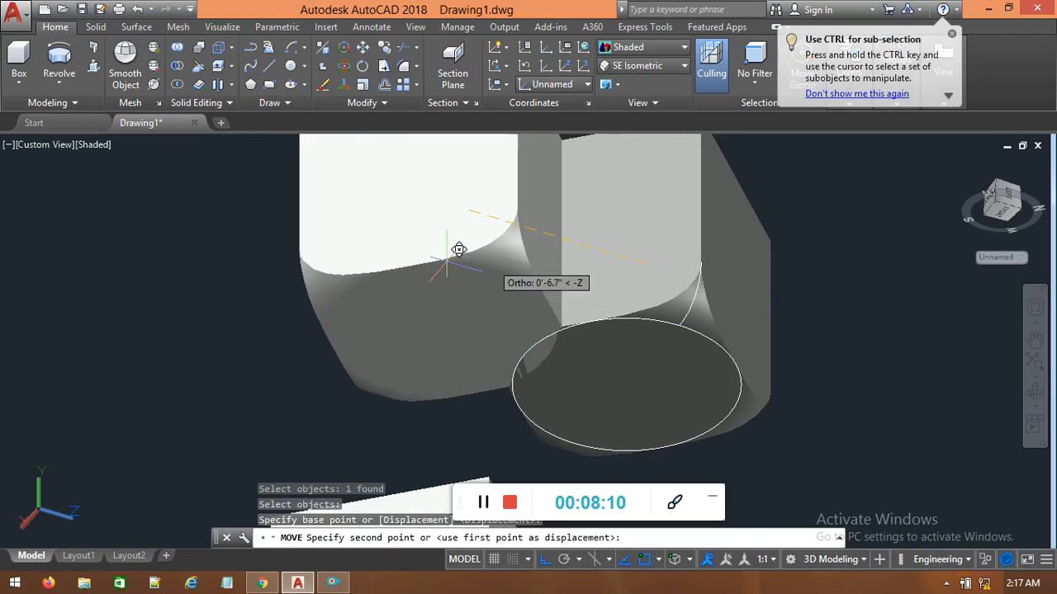
click(295, 326)
key(Escape)
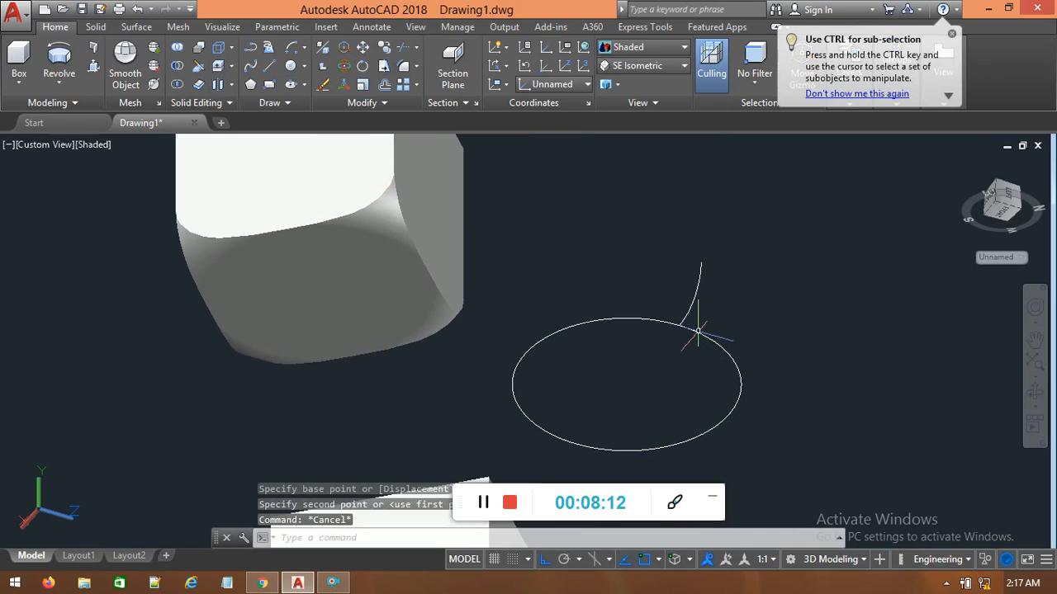
Erase the leftover construction circle and the corner arc beside the moved solid
click(696, 333)
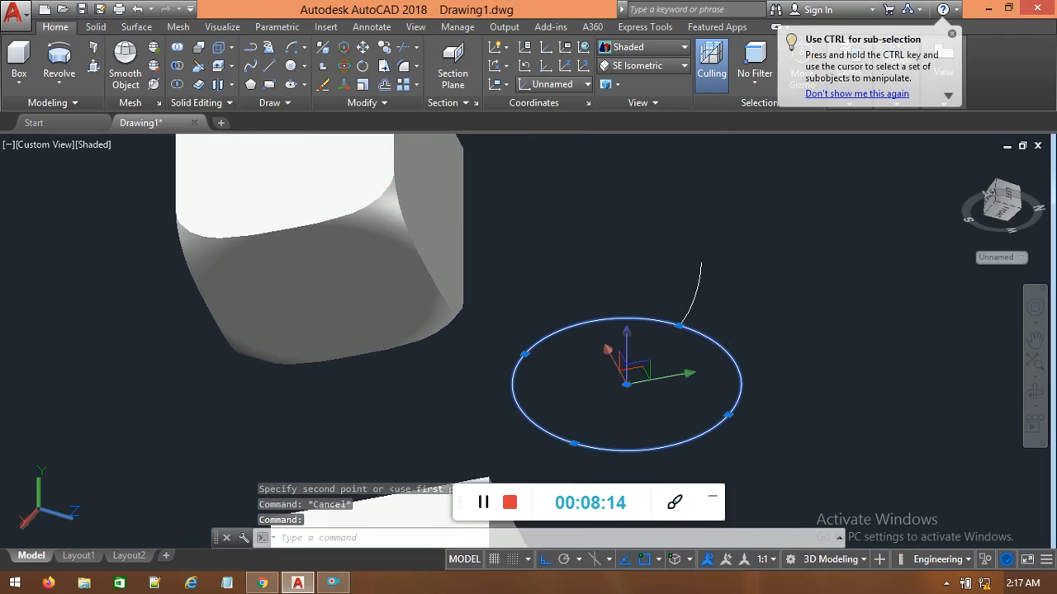
key(Delete)
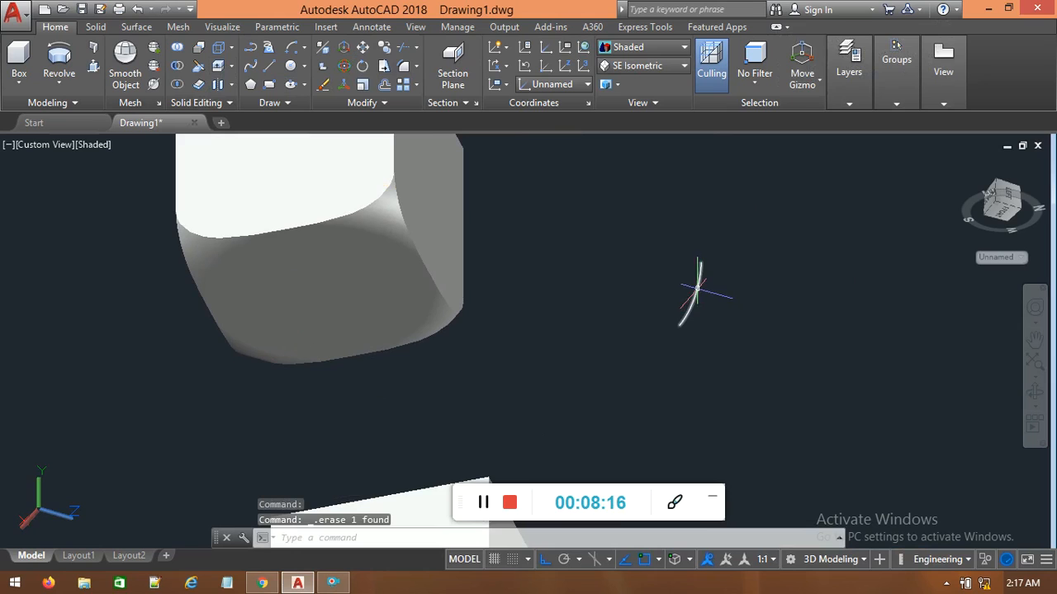
scroll(573, 285, down, 3)
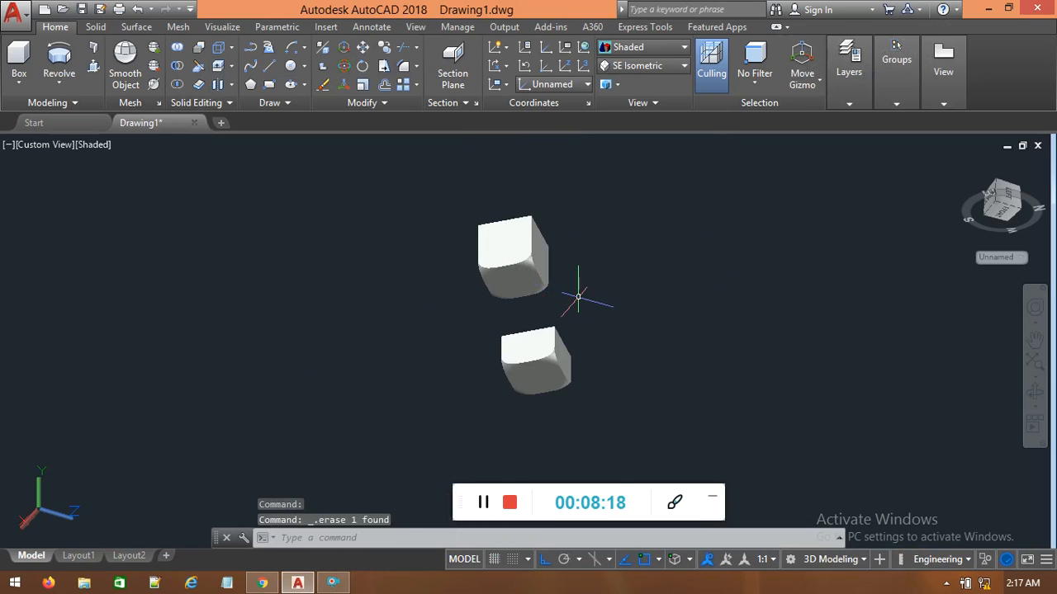
Orbit to a view from below and examine the rounded bottoms of both solids up close
middle_drag(578, 297, 561, 302)
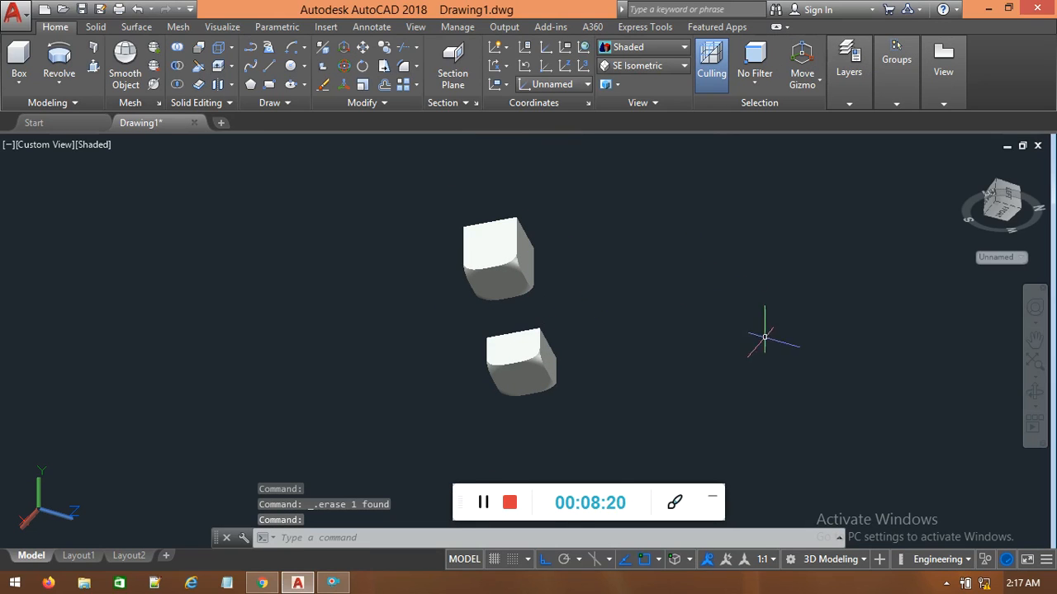
click(1035, 390)
drag(872, 391, 682, 276)
key(Escape)
scroll(619, 304, up, 4)
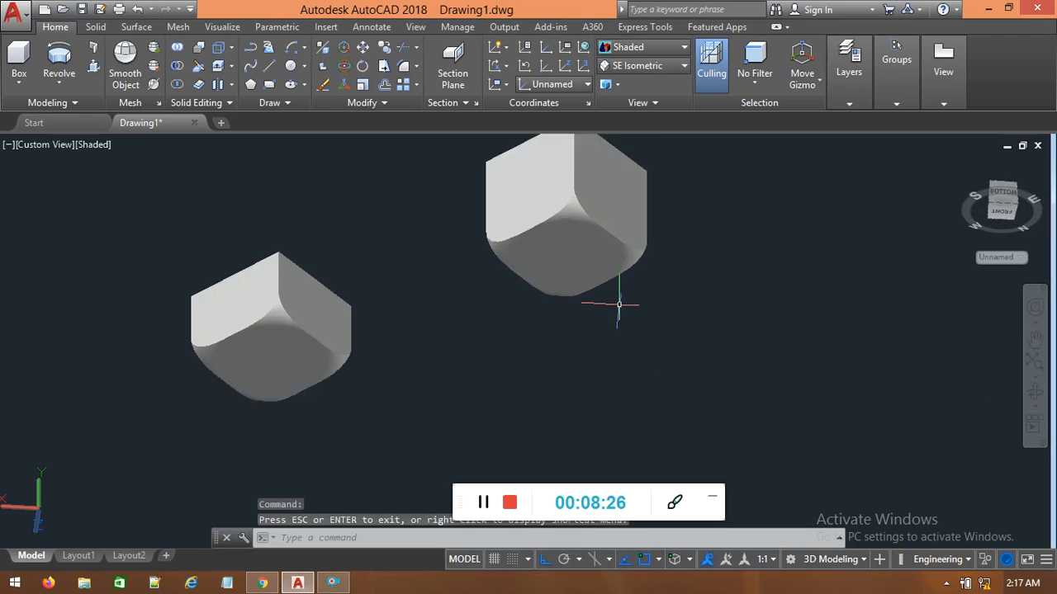
scroll(618, 304, up, 2)
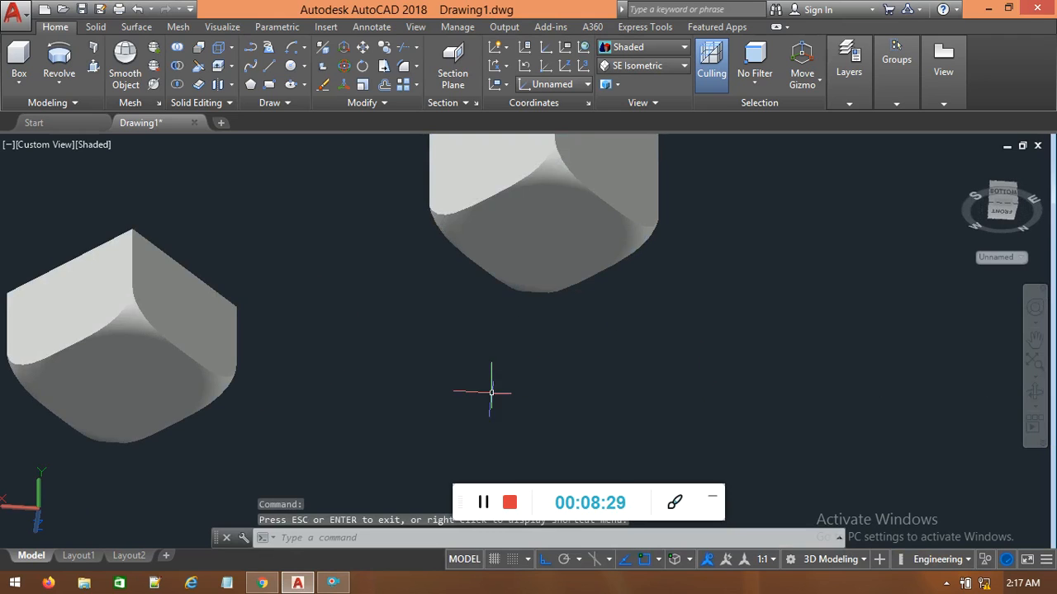
middle_drag(796, 315, 732, 432)
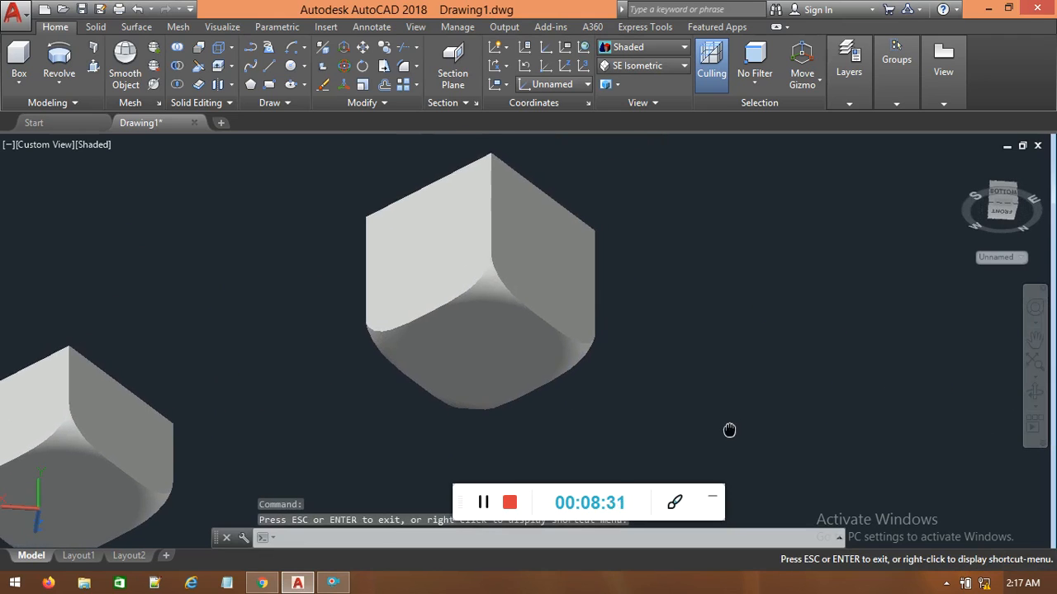